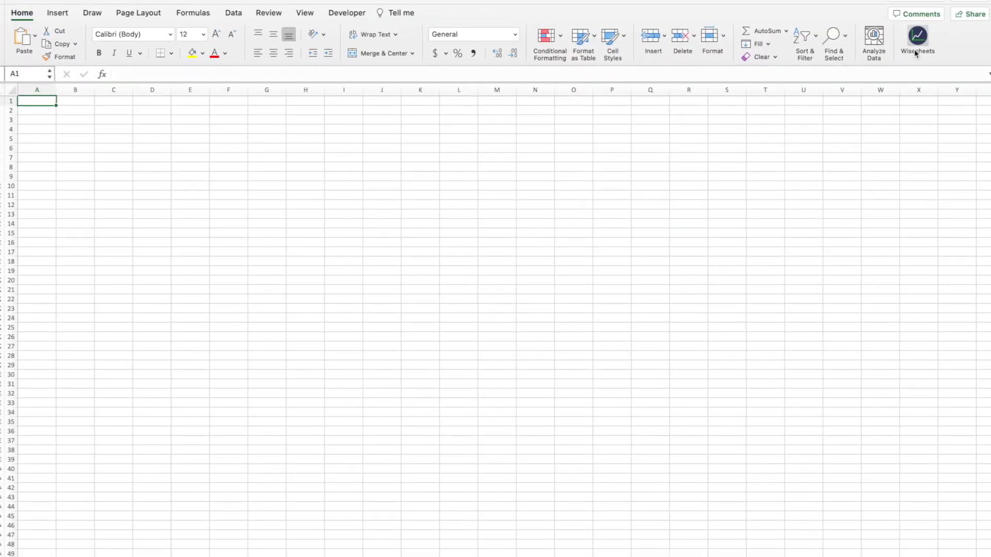
Open the Wisesheets Statement Dump panel from the Home ribbon and focus its ticker search.
{"action": "left_click", "coordinate": [913, 39]}
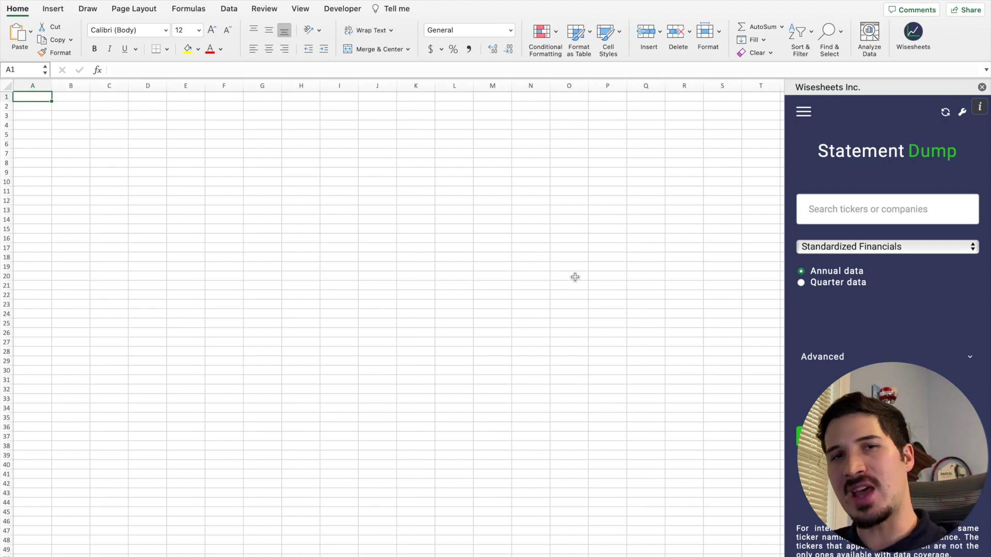
{"action": "left_click", "coordinate": [862, 211]}
Search 'aapl', choose Apple Inc. (AAPL, NASDAQ), and pull its annual standardized financials.
{"action": "type", "text": "aapl"}
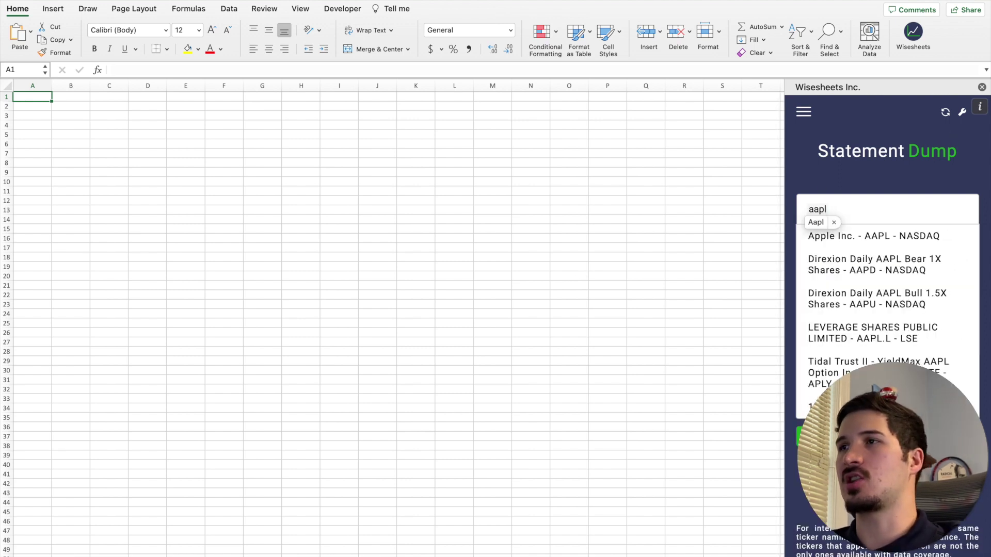
{"action": "left_click", "coordinate": [885, 238]}
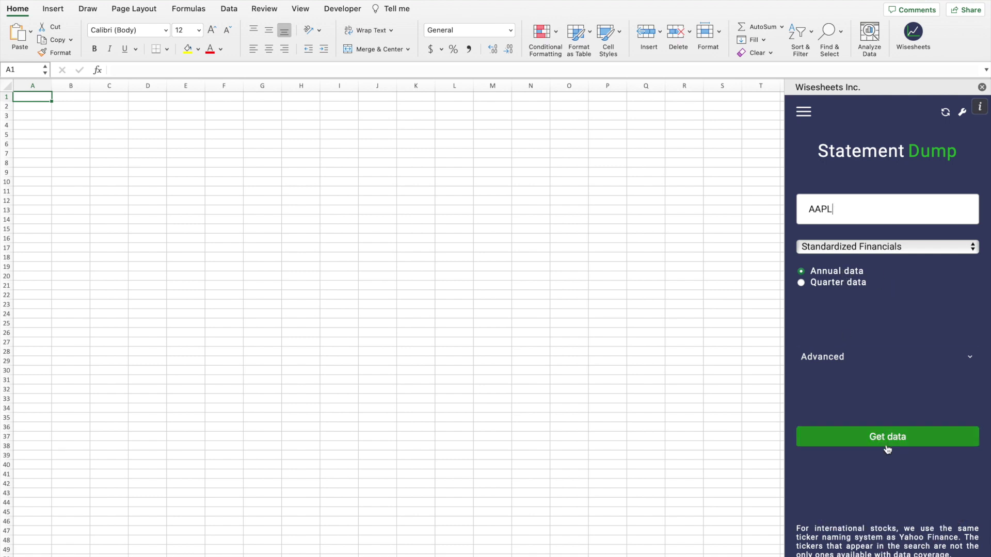
{"action": "left_click", "coordinate": [888, 443]}
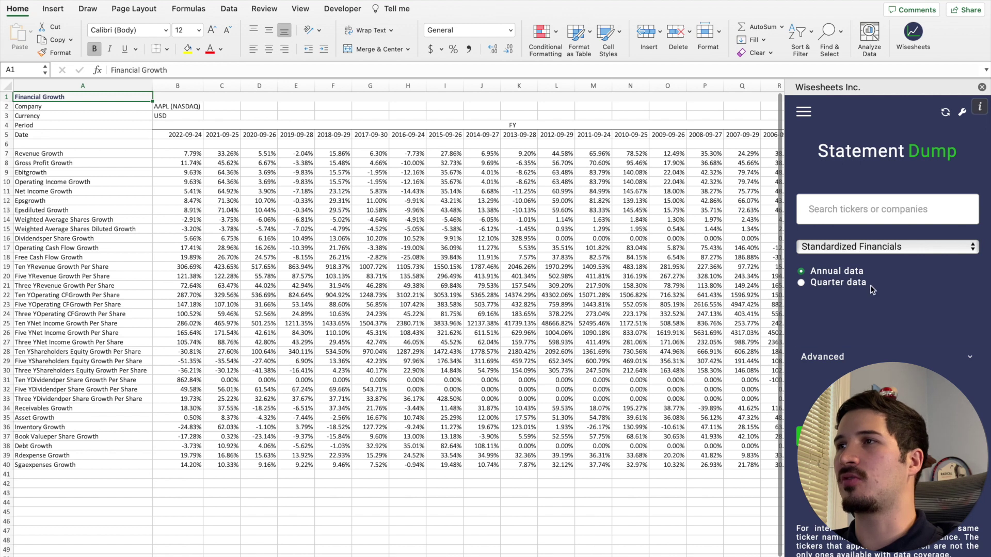
Close the Wisesheets panel and highlight the Financial Growth reporting dates and metric names.
{"action": "left_click", "coordinate": [982, 87]}
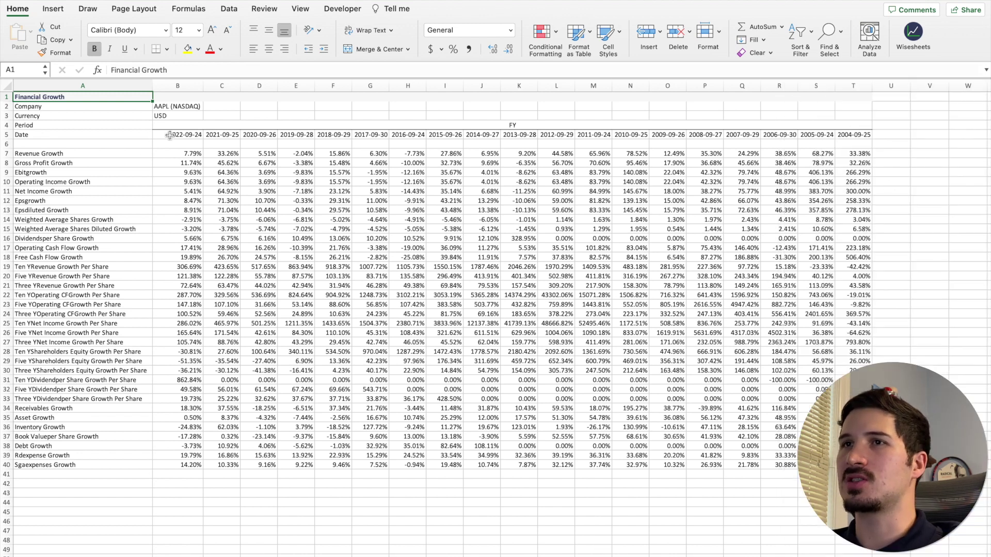
{"action": "left_click_drag", "start_coordinate": [175, 135], "coordinate": [854, 136]}
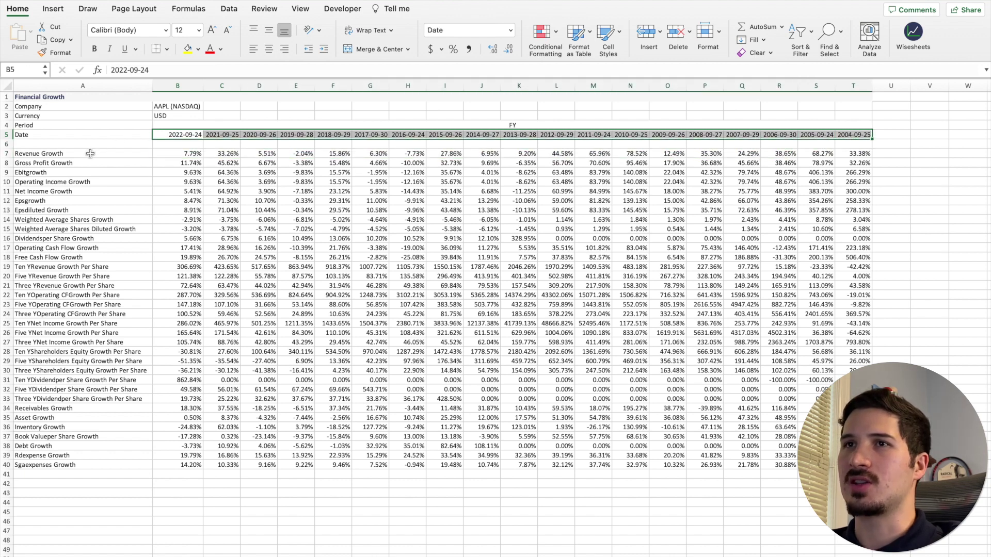
{"action": "left_click_drag", "start_coordinate": [78, 153], "coordinate": [83, 465]}
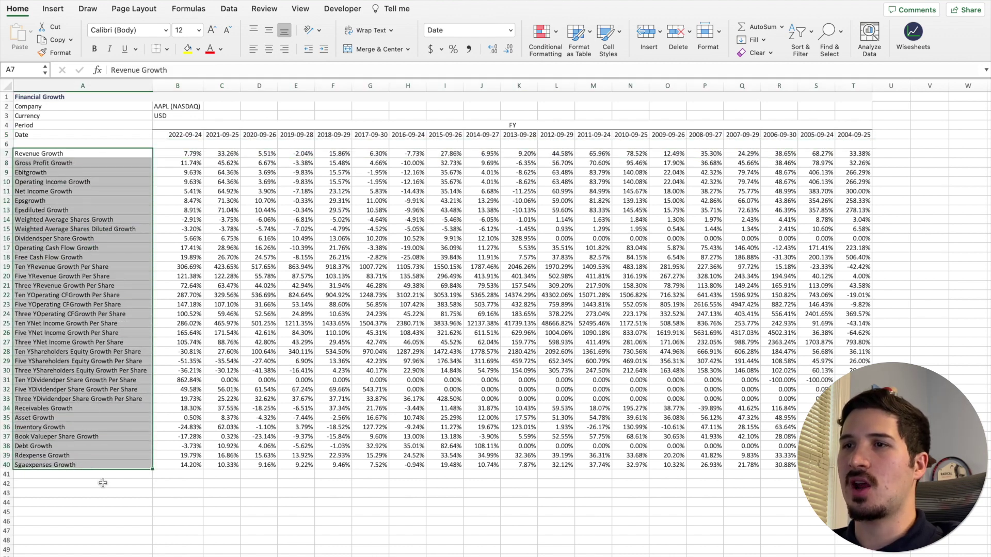
Browse Key Metrics, picking out Ev To Sales and Roic, then move to Cash Flow.
{"action": "key", "text": "ctrl+Page_Up"}
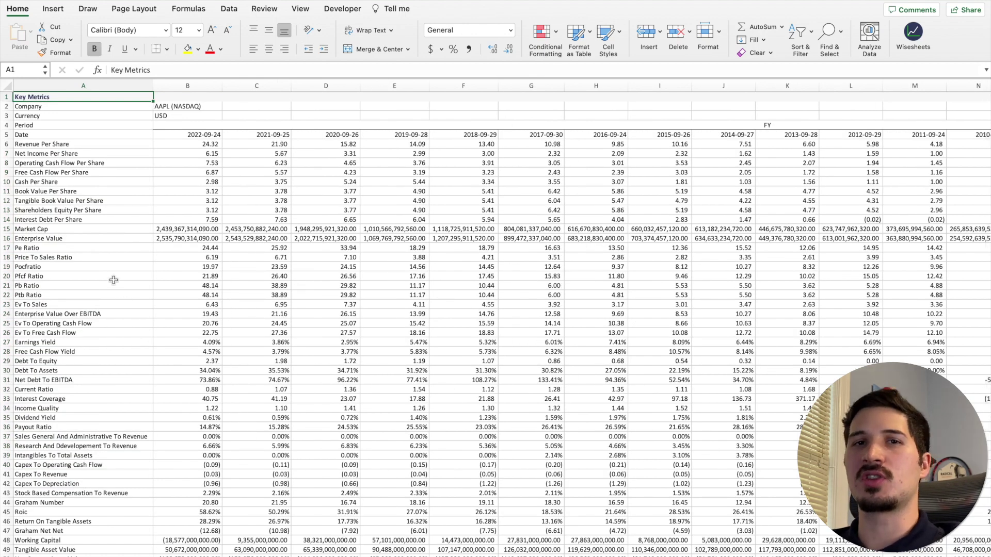
{"action": "scroll", "coordinate": [113, 280], "scroll_direction": "down", "scroll_amount": 1}
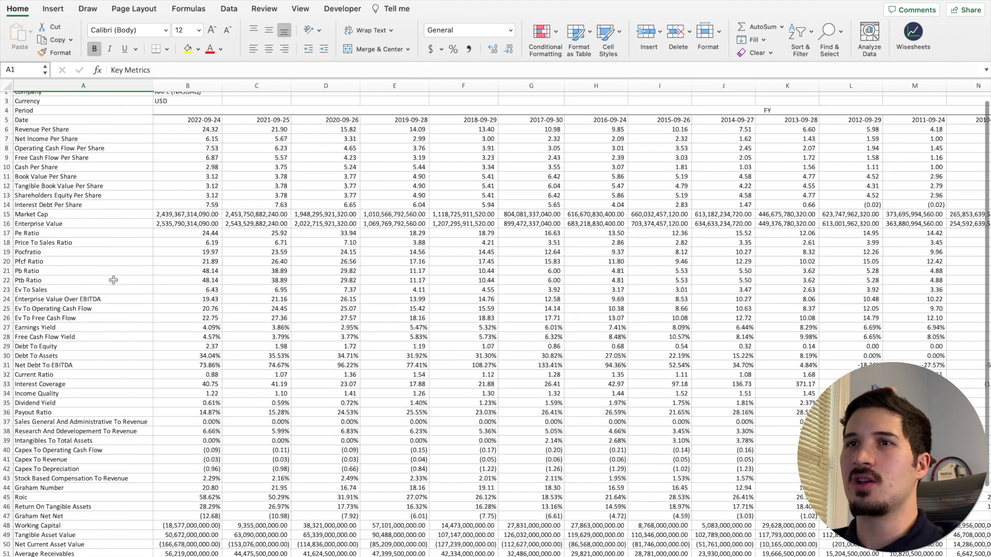
{"action": "left_click", "coordinate": [37, 289]}
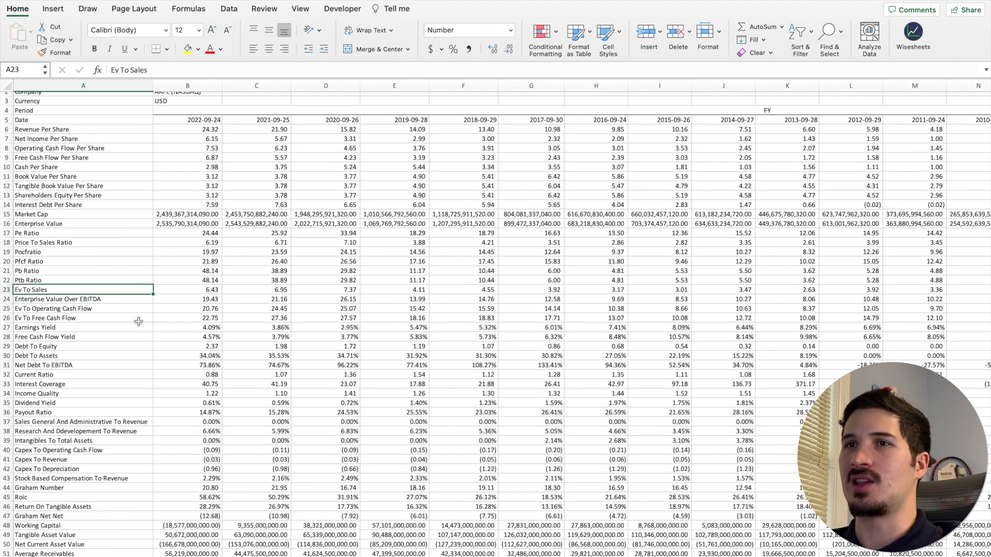
{"action": "scroll", "coordinate": [142, 322], "scroll_direction": "down", "scroll_amount": 3}
{"action": "scroll", "coordinate": [142, 322], "scroll_direction": "down", "scroll_amount": 1}
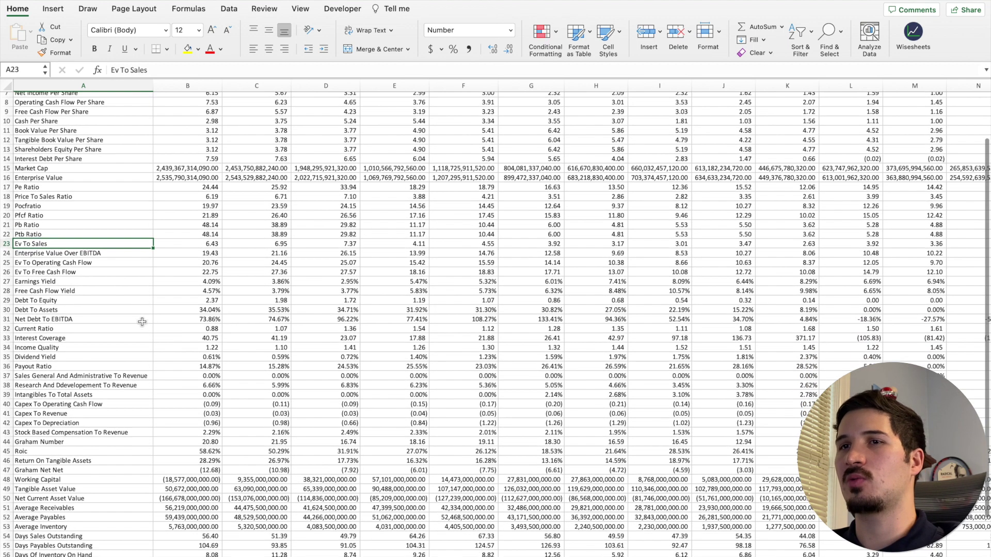
{"action": "left_click", "coordinate": [69, 452]}
{"action": "scroll", "coordinate": [188, 451], "scroll_direction": "up", "scroll_amount": 4}
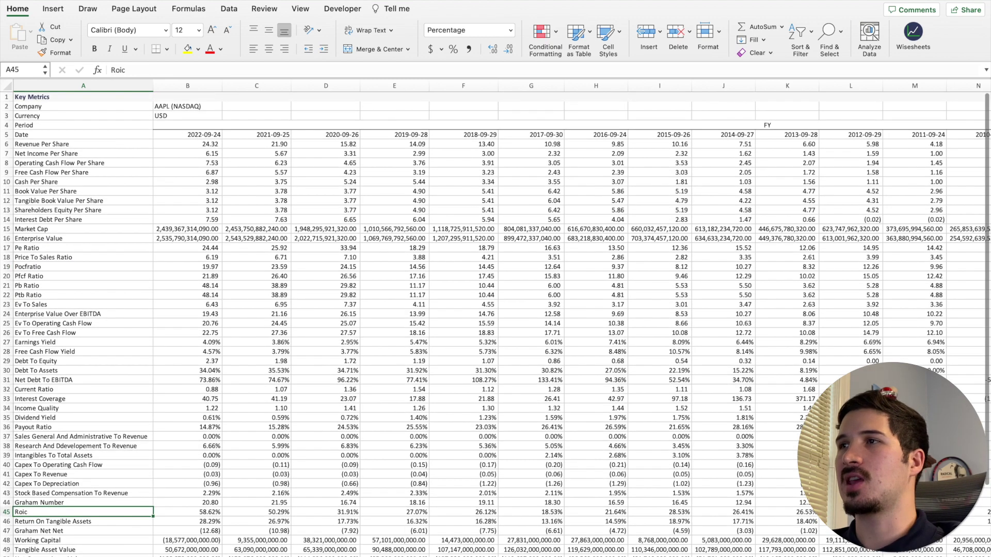
{"action": "scroll", "coordinate": [495, 320], "scroll_direction": "right", "scroll_amount": 5}
{"action": "scroll", "coordinate": [496, 320], "scroll_direction": "left", "scroll_amount": 5}
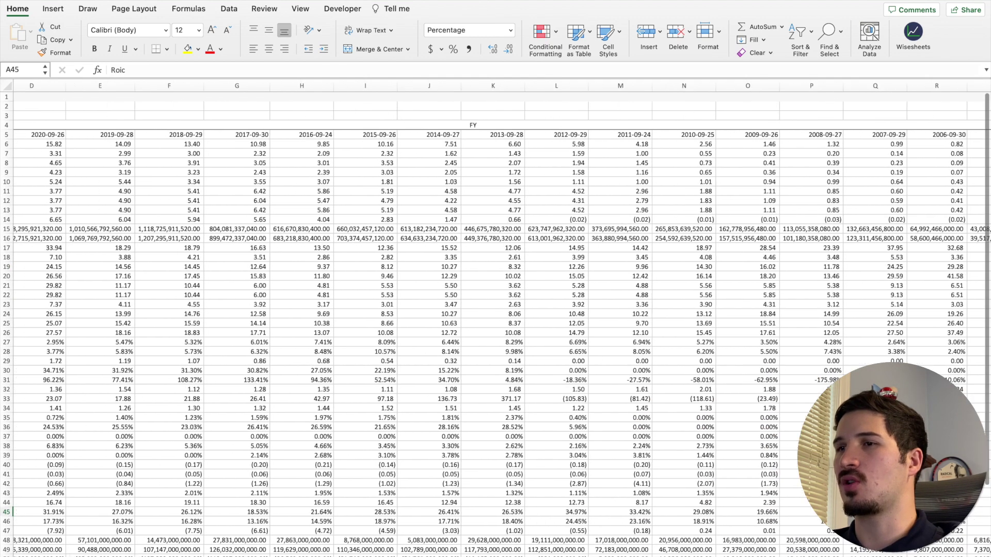
{"action": "key", "text": "ctrl+Page_Up"}
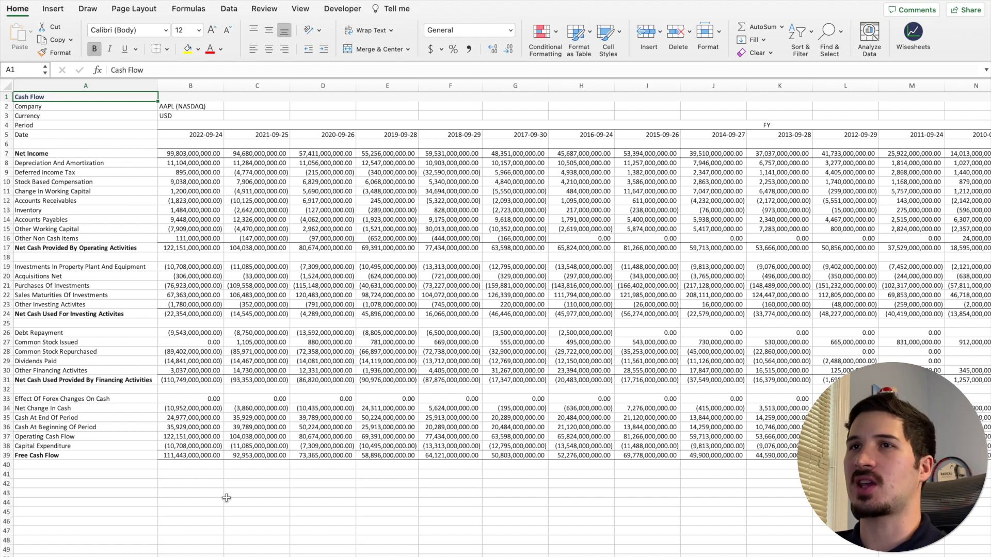
Highlight the operating cash flow items, then page through Balance Sheet to Income Statement.
{"action": "left_click_drag", "start_coordinate": [92, 157], "coordinate": [227, 279]}
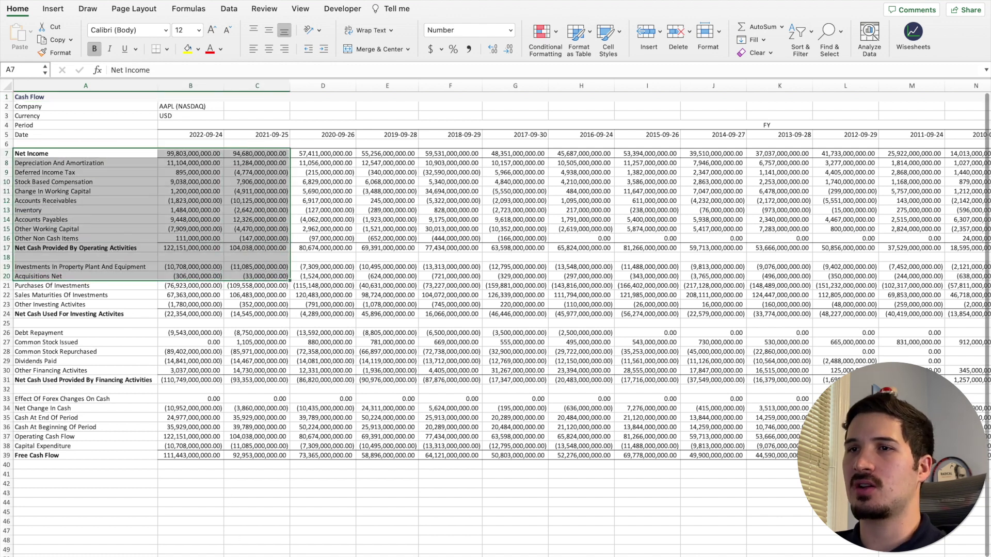
{"action": "key", "text": "ctrl+Page_Up"}
{"action": "scroll", "coordinate": [168, 349], "scroll_direction": "down", "scroll_amount": 6}
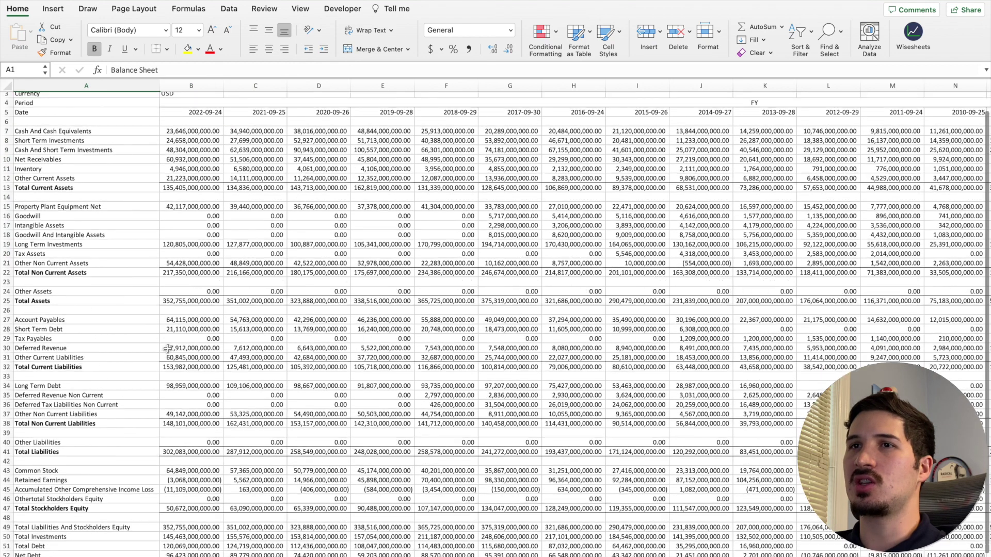
{"action": "key", "text": "ctrl+Page_Up"}
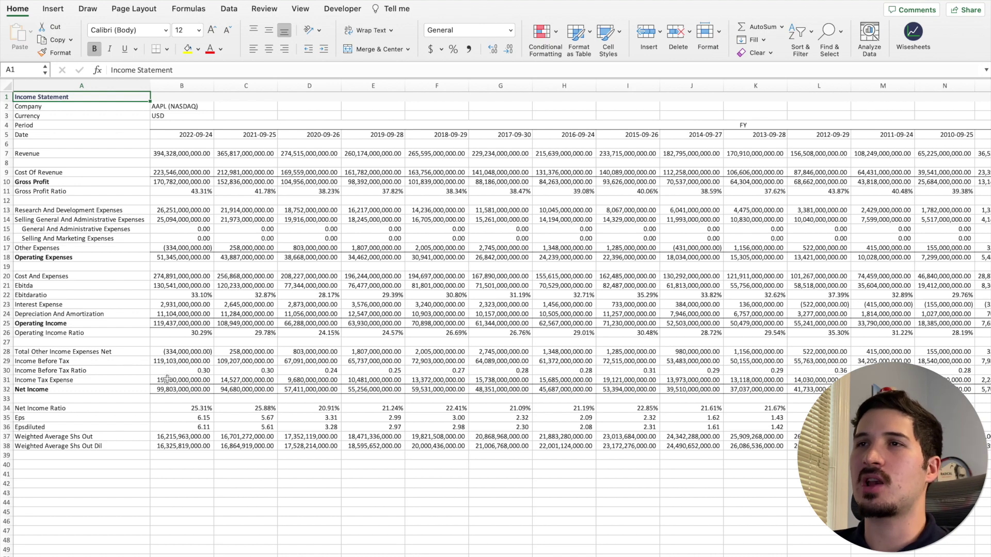
Insert an empty column B before the yearly data and narrow it.
{"action": "left_click", "coordinate": [193, 86]}
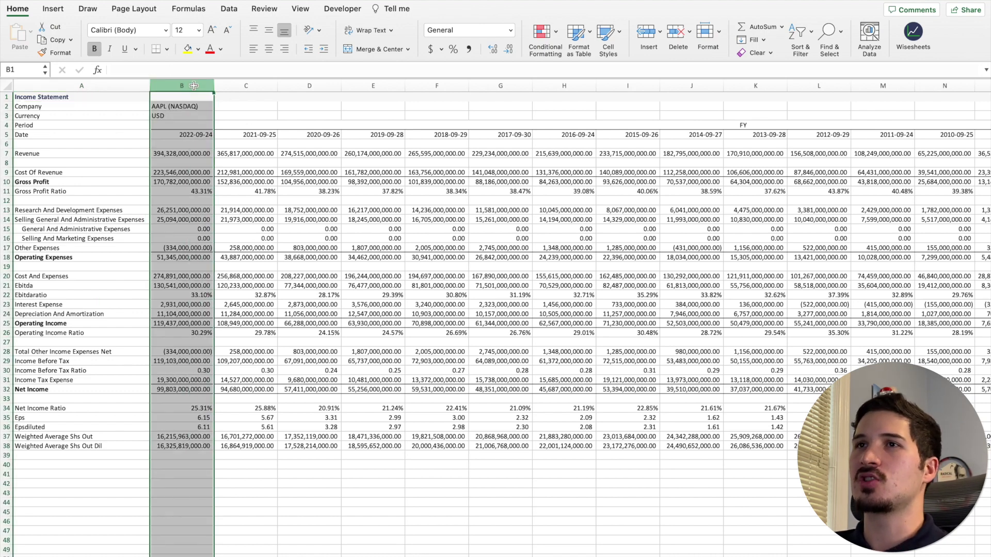
{"action": "right_click", "coordinate": [194, 85]}
{"action": "key", "text": "Escape"}
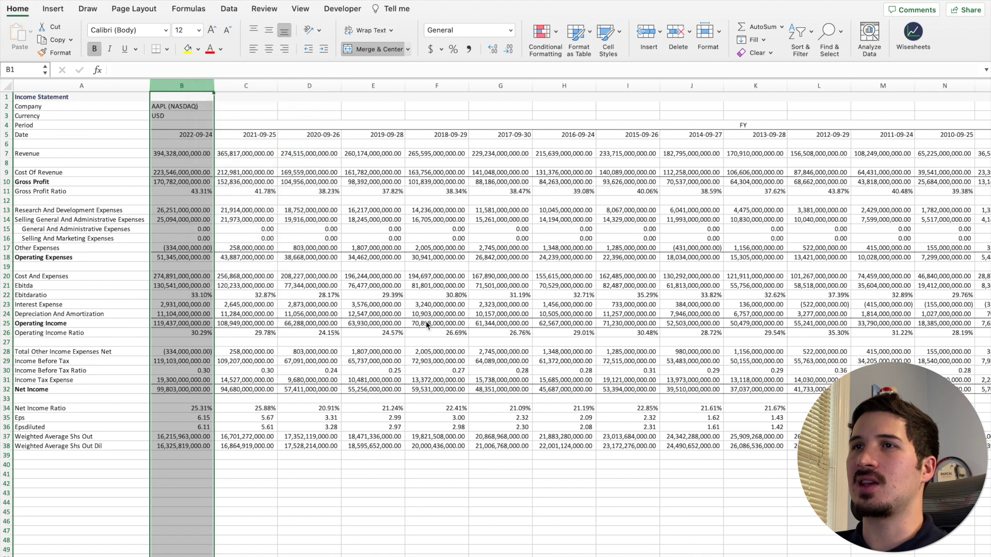
{"action": "key", "text": "super+shift+plus"}
{"action": "left_click", "coordinate": [447, 492]}
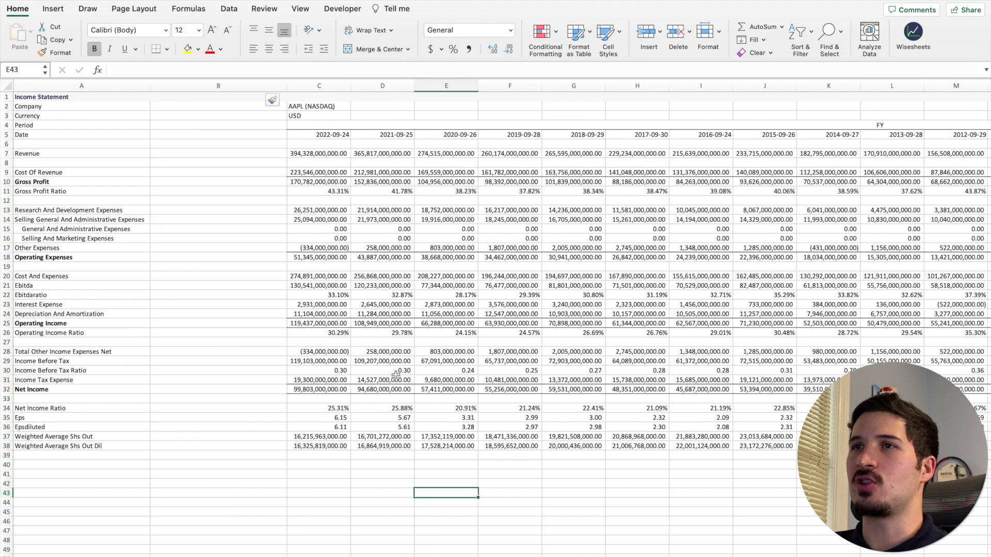
{"action": "left_click", "coordinate": [252, 154]}
{"action": "left_click_drag", "start_coordinate": [287, 86], "coordinate": [250, 90]}
Add a column sparkline in B7 charting the Revenue values C7:U7.
{"action": "left_click", "coordinate": [53, 9]}
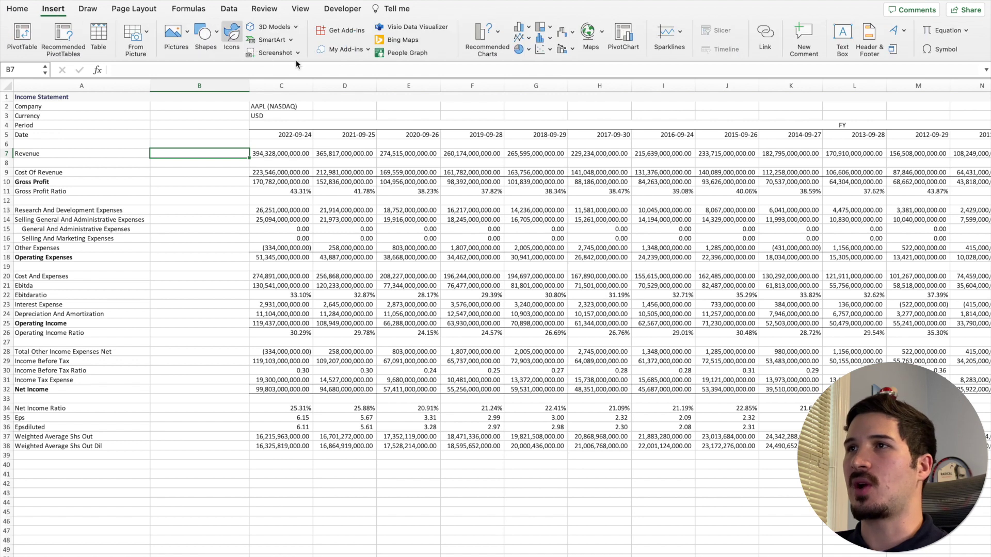
{"action": "left_click", "coordinate": [659, 36]}
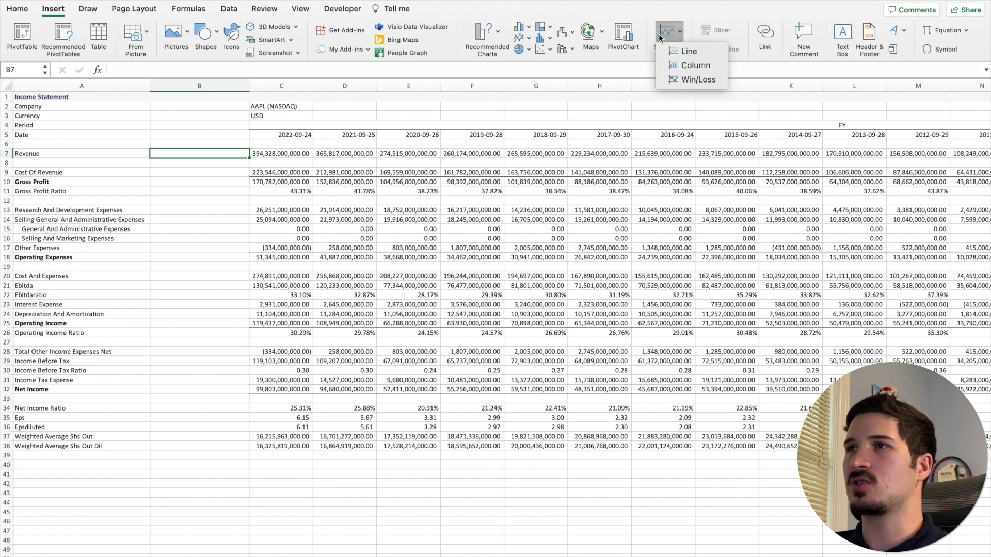
{"action": "left_click", "coordinate": [693, 65]}
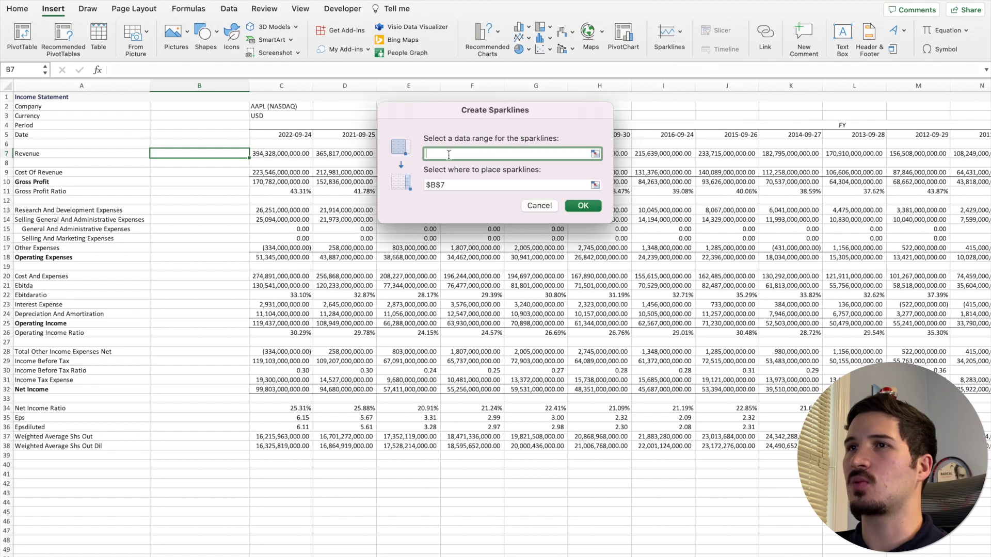
{"action": "left_click", "coordinate": [301, 152]}
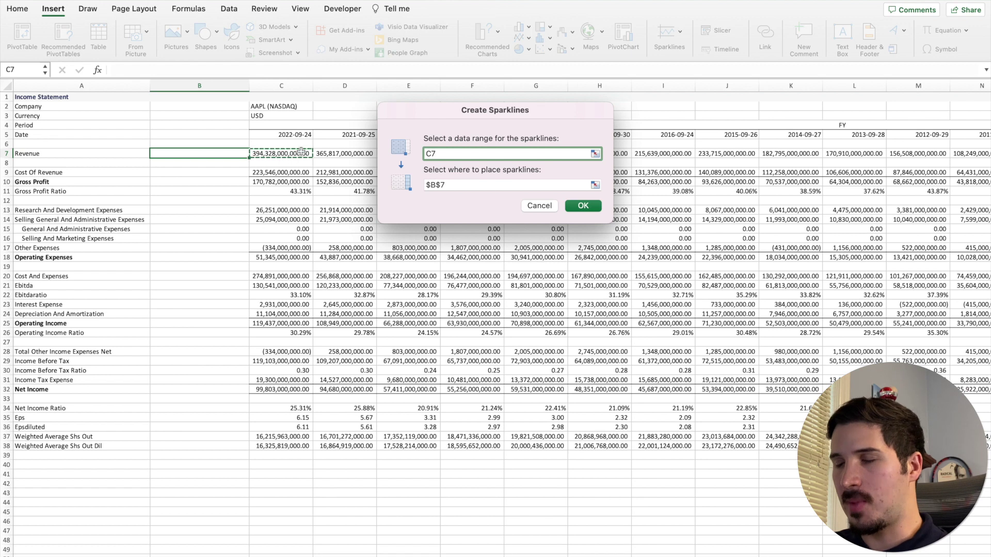
{"action": "key", "text": "super+shift+Right"}
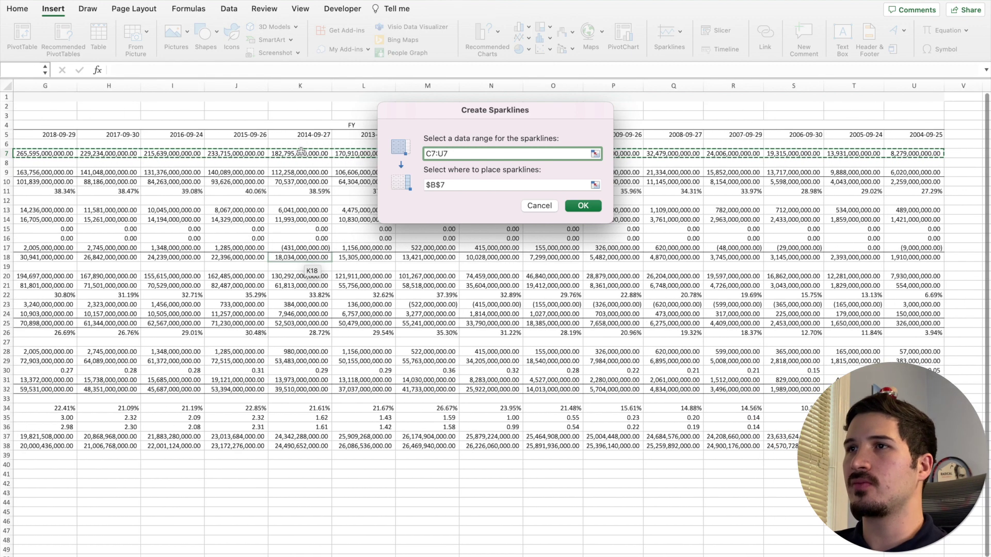
{"action": "left_click", "coordinate": [575, 206]}
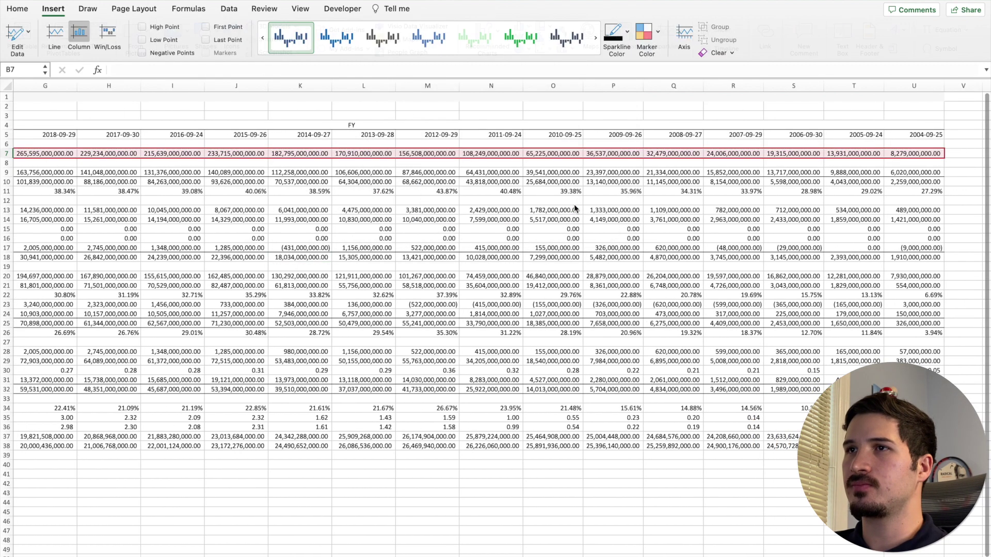
{"action": "scroll", "coordinate": [258, 511], "scroll_direction": "left", "scroll_amount": 10}
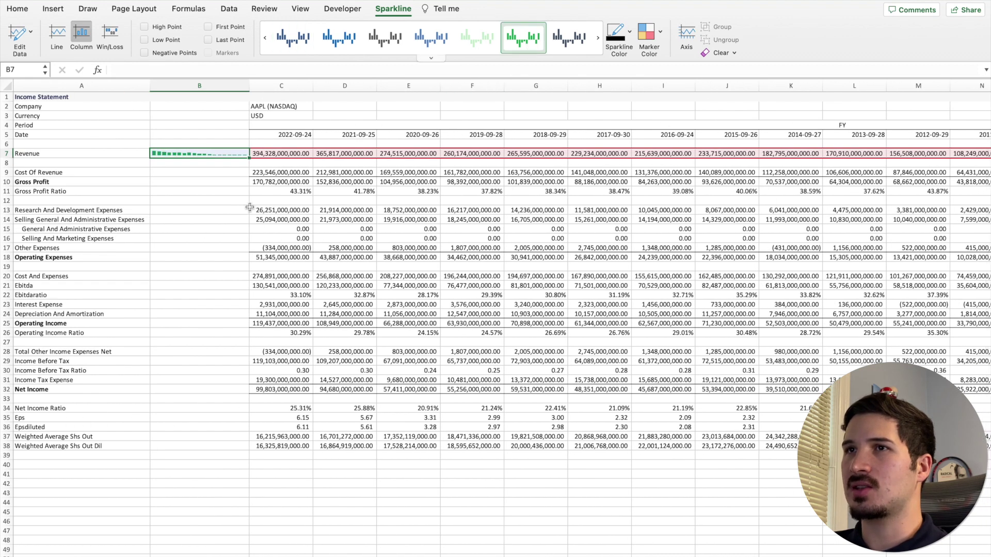
{"action": "left_click", "coordinate": [212, 221]}
Copy the B7 sparkline down through row 38 and narrow column B.
{"action": "left_click", "coordinate": [226, 154]}
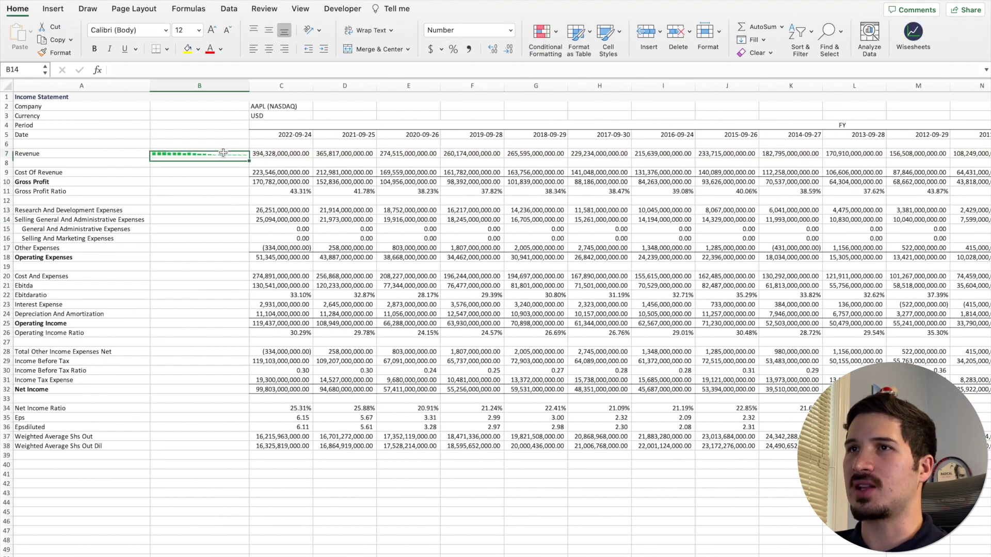
{"action": "left_click_drag", "start_coordinate": [248, 159], "coordinate": [204, 450]}
{"action": "left_click", "coordinate": [344, 502]}
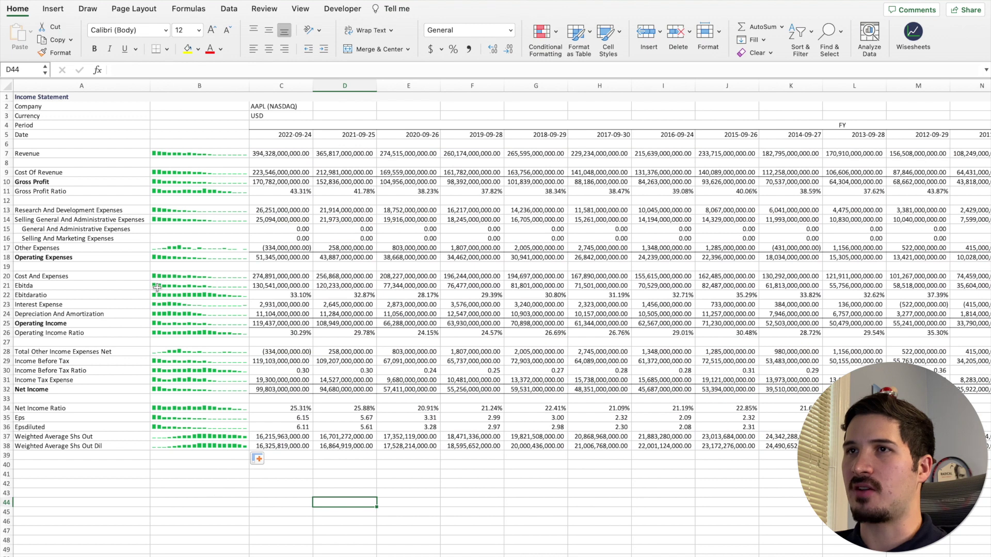
{"action": "scroll", "coordinate": [116, 262], "scroll_direction": "down", "scroll_amount": 1}
{"action": "scroll", "coordinate": [112, 255], "scroll_direction": "up", "scroll_amount": 3}
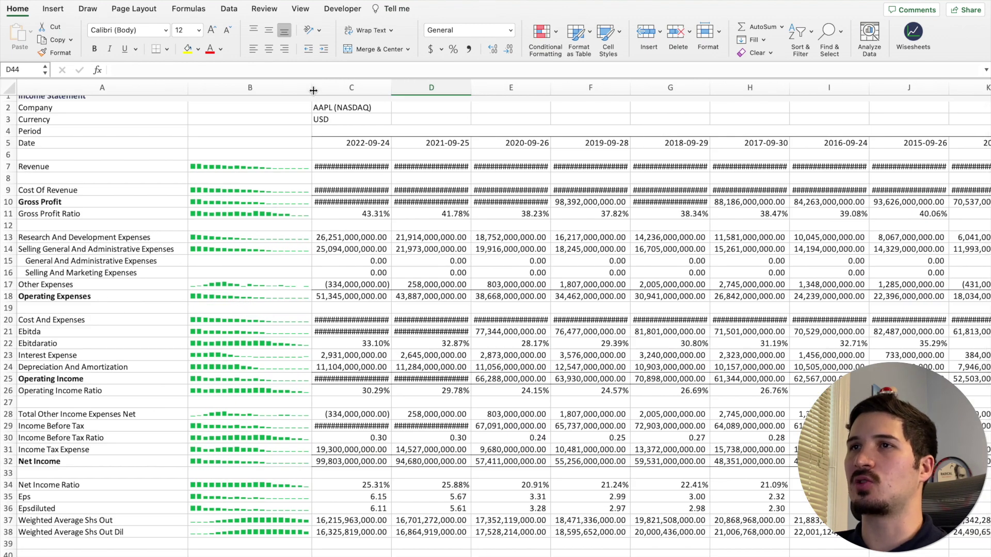
{"action": "left_click_drag", "start_coordinate": [313, 90], "coordinate": [292, 90]}
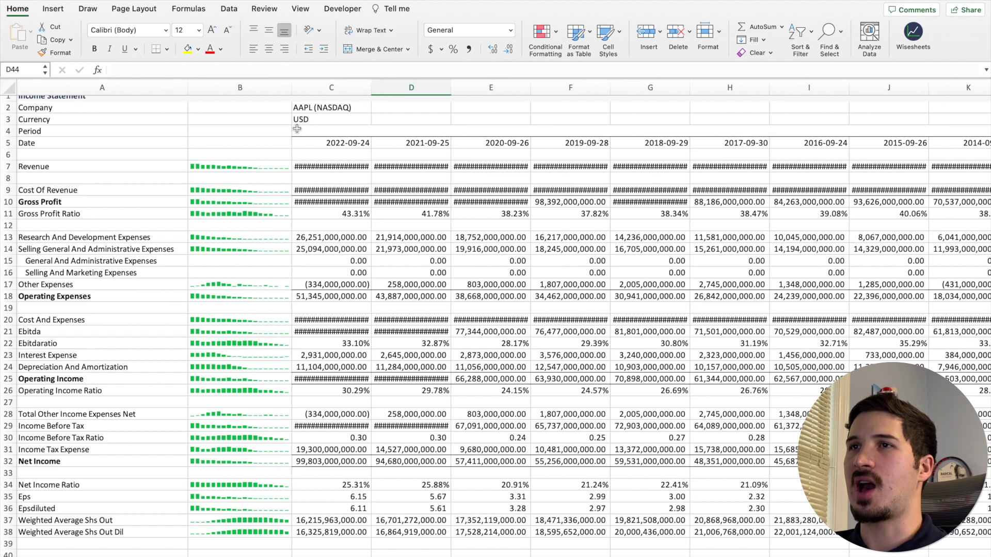
{"action": "scroll", "coordinate": [332, 90], "scroll_direction": "down", "scroll_amount": 3}
{"action": "scroll", "coordinate": [335, 86], "scroll_direction": "up", "scroll_amount": 3}
AutoFit columns C through G so the full figures show.
{"action": "left_click", "coordinate": [337, 84]}
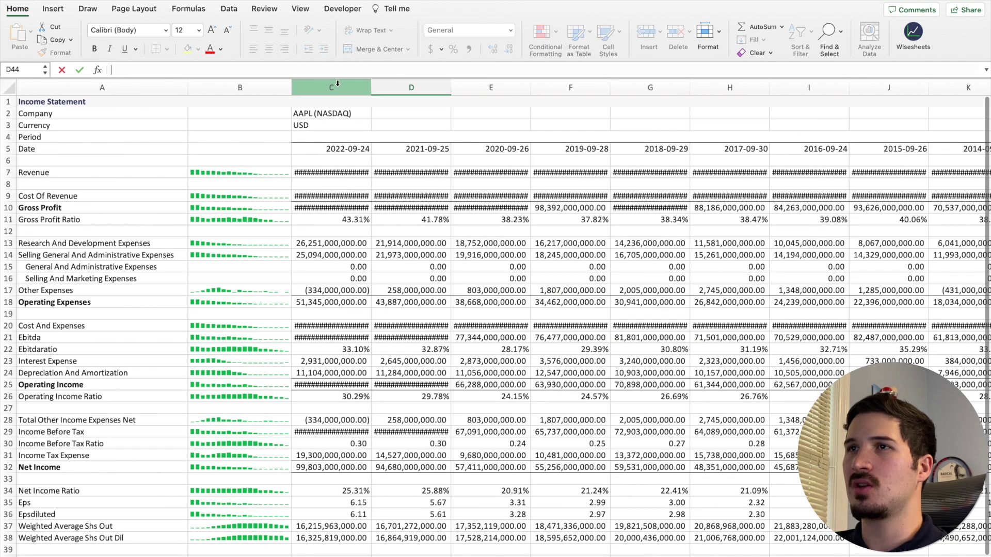
{"action": "left_click_drag", "start_coordinate": [337, 83], "coordinate": [691, 84]}
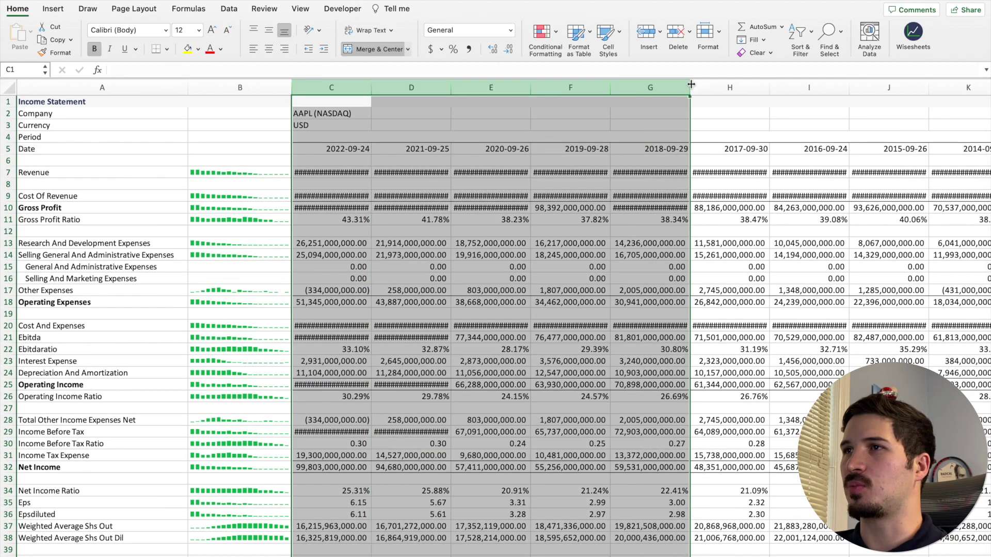
{"action": "double_click", "coordinate": [691, 84]}
{"action": "left_click", "coordinate": [813, 211]}
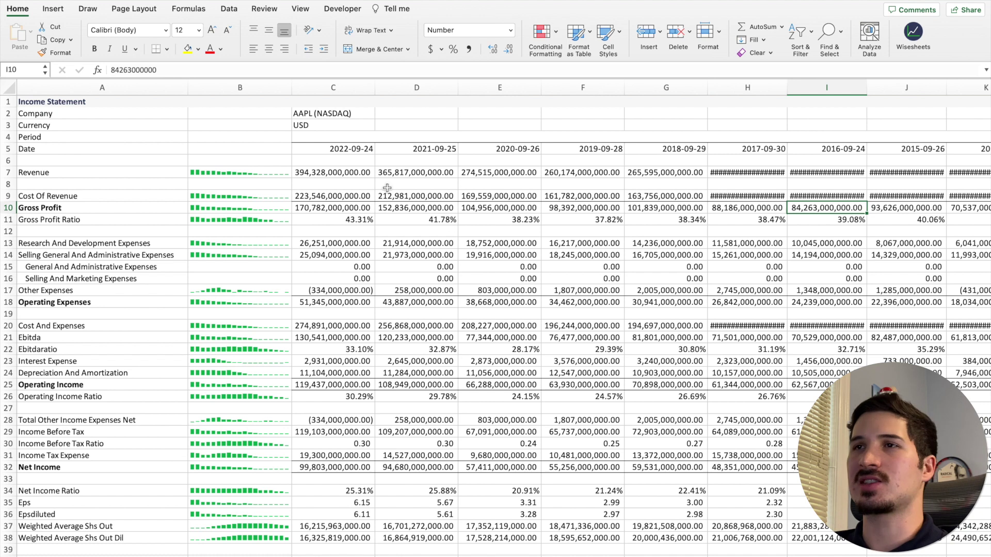
{"action": "left_click", "coordinate": [349, 186]}
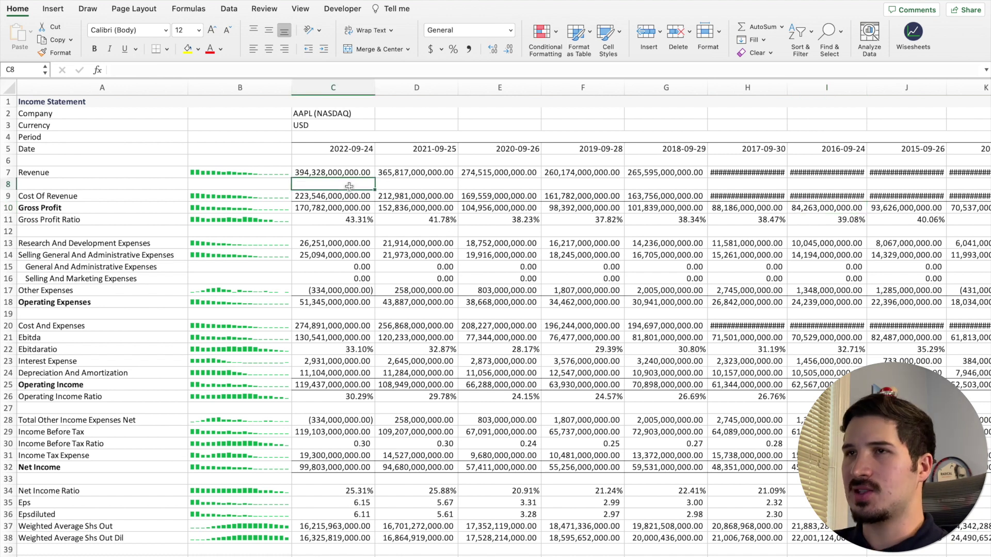
{"action": "type", "text": "="}
{"action": "left_click", "coordinate": [345, 172]}
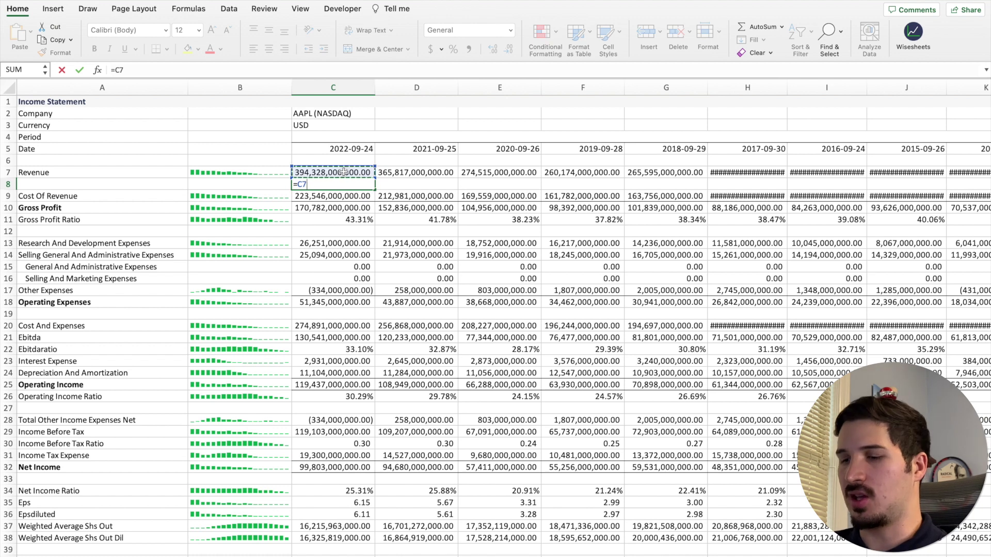
{"action": "type", "text": "-"}
{"action": "left_click", "coordinate": [397, 174]}
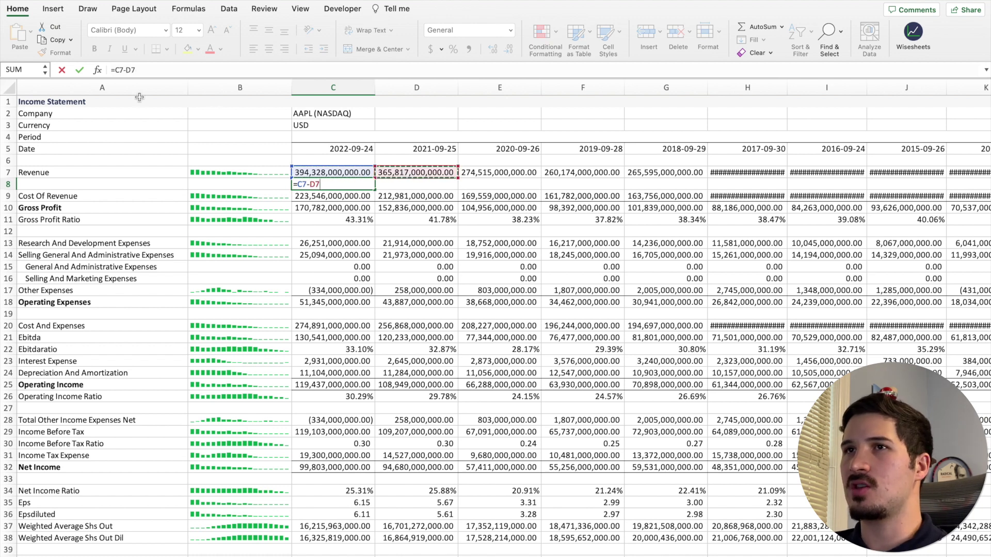
{"action": "left_click", "coordinate": [116, 69]}
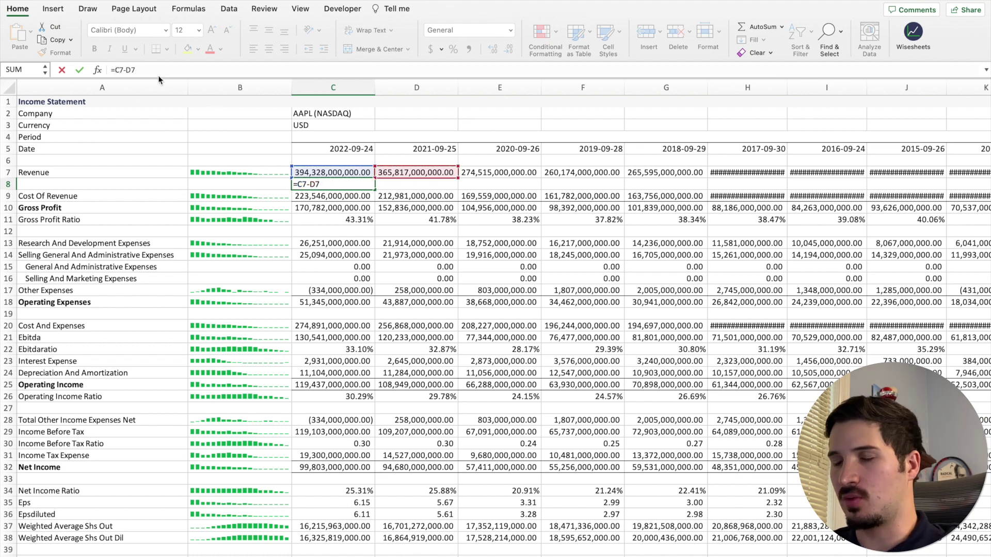
{"action": "type", "text": "("}
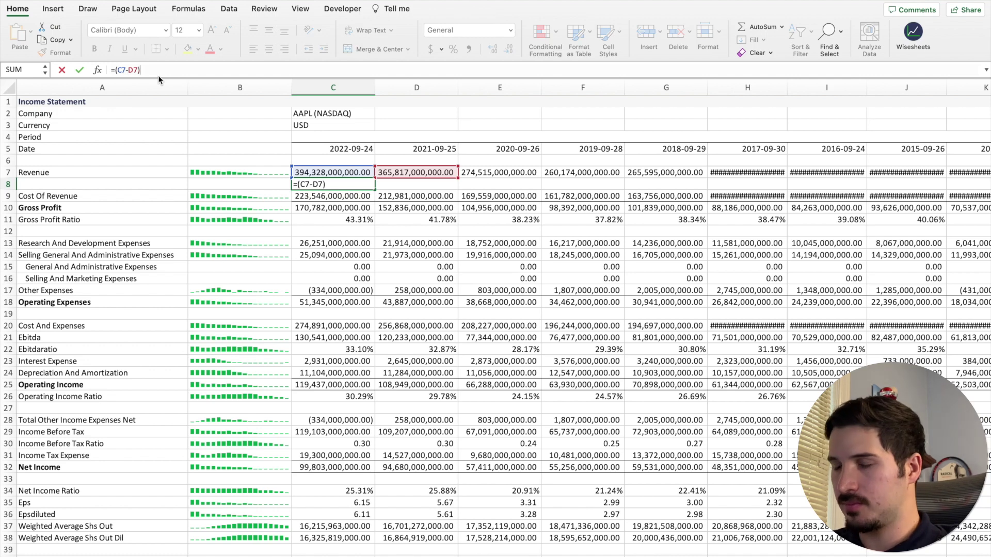
{"action": "left_click", "coordinate": [411, 173]}
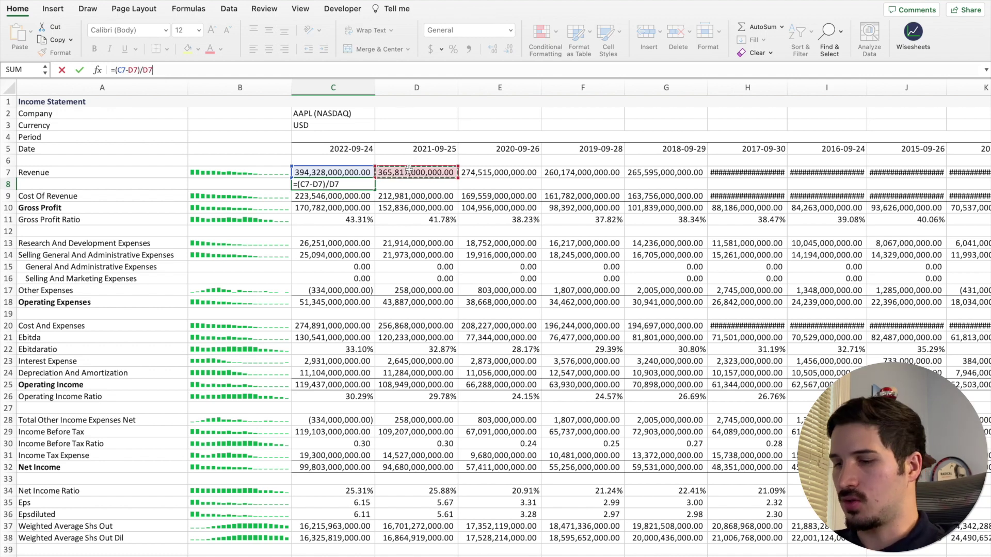
{"action": "key", "text": "Return"}
{"action": "key", "text": "Up"}
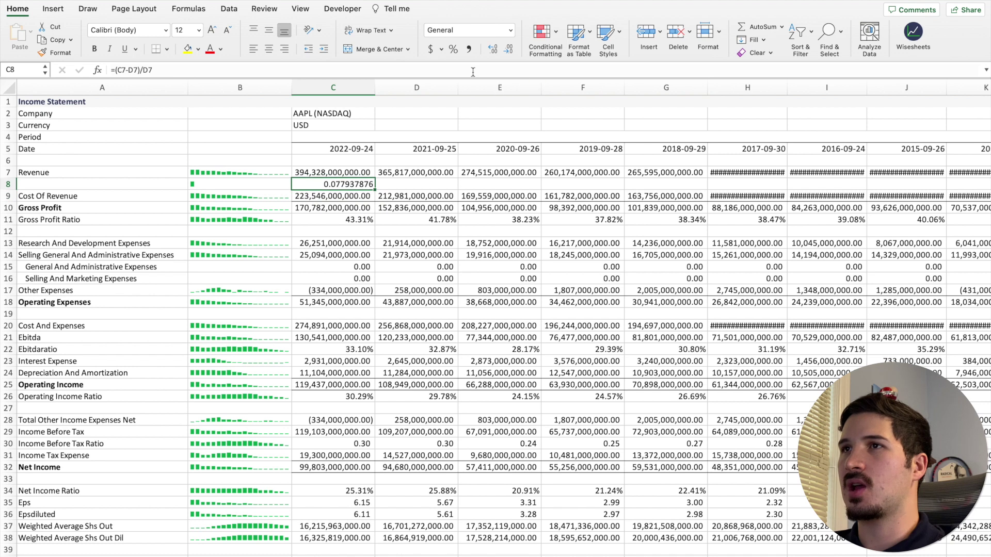
{"action": "left_click", "coordinate": [453, 50]}
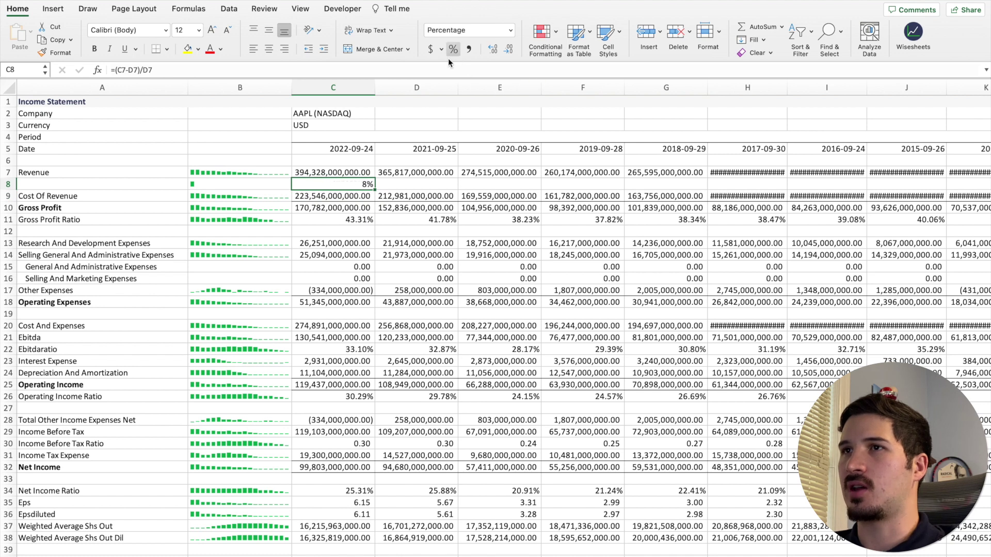
{"action": "left_click", "coordinate": [492, 50]}
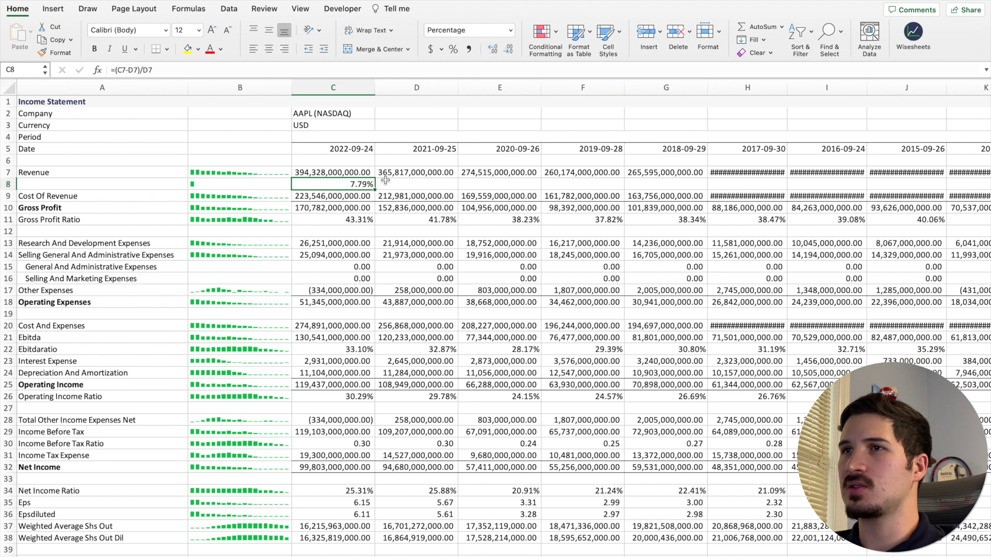
{"action": "left_click_drag", "start_coordinate": [373, 188], "coordinate": [354, 184]}
{"action": "left_click", "coordinate": [560, 314]}
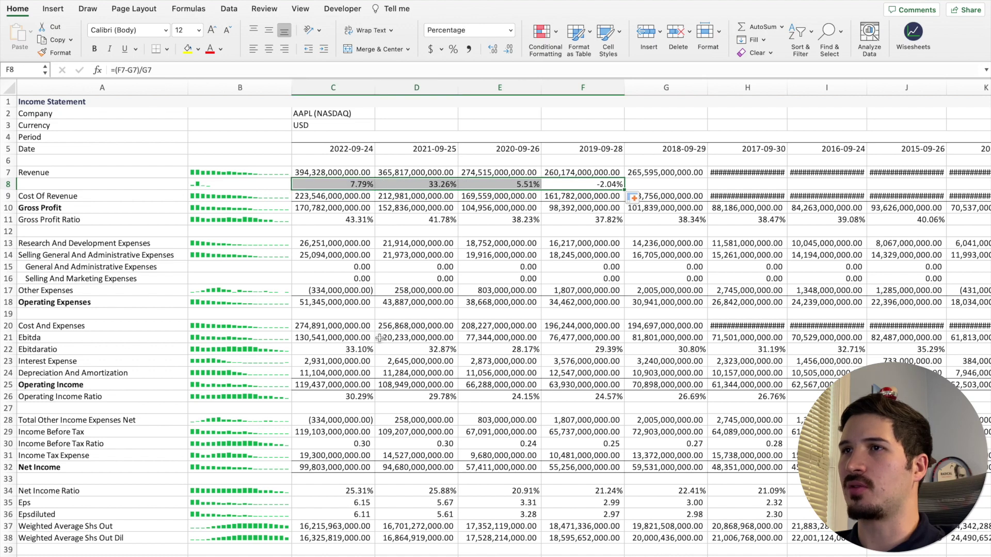
{"action": "left_click_drag", "start_coordinate": [604, 184], "coordinate": [354, 185]}
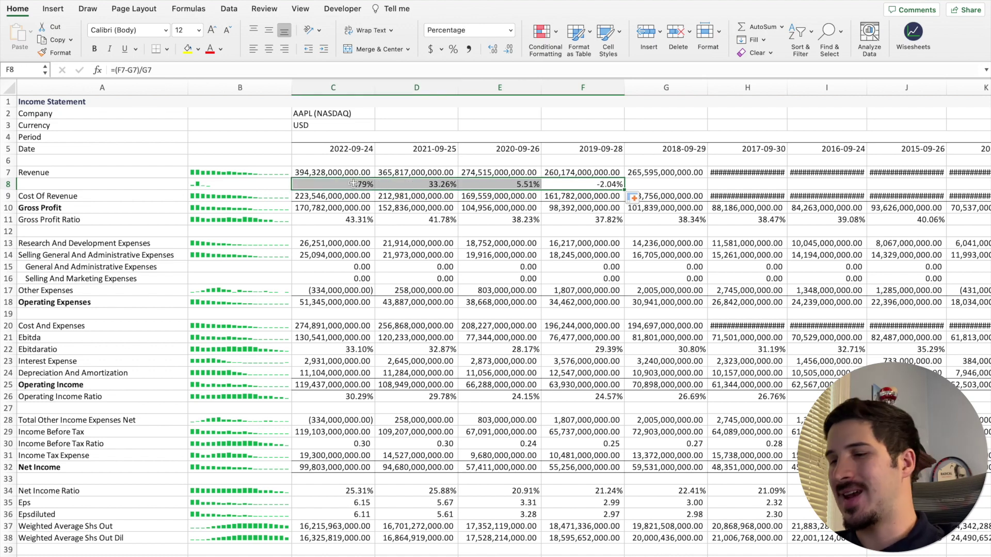
{"action": "key", "text": "Delete"}
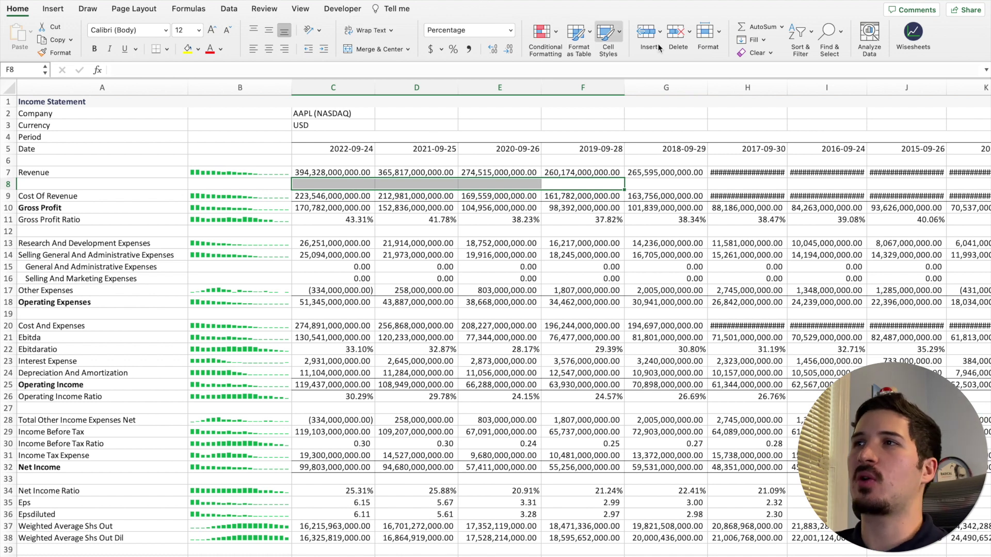
Reopen the Wisesheets pane, choose As Reported SEC Financials, and type AAPL into the ticker search.
{"action": "left_click", "coordinate": [913, 33]}
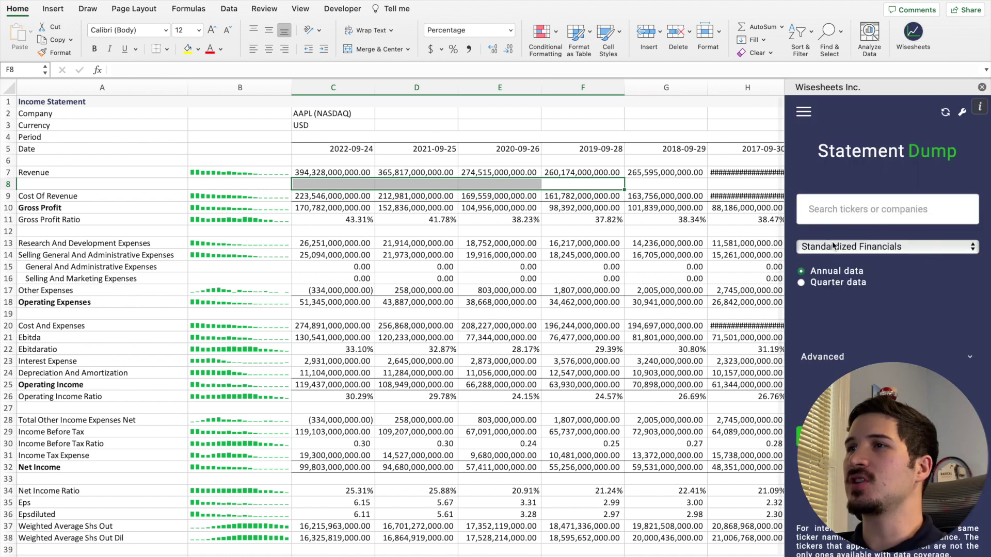
{"action": "left_click", "coordinate": [832, 287]}
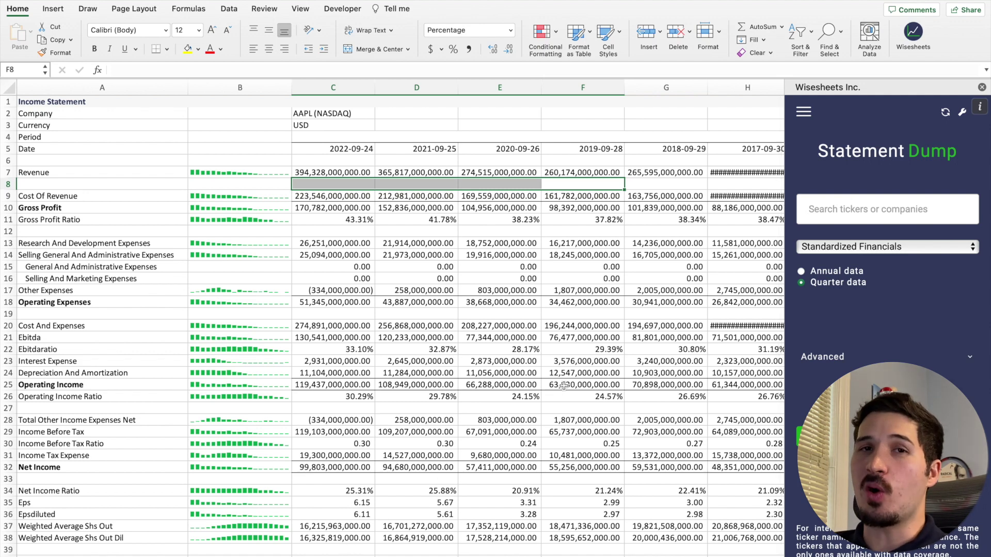
{"action": "left_click", "coordinate": [872, 248]}
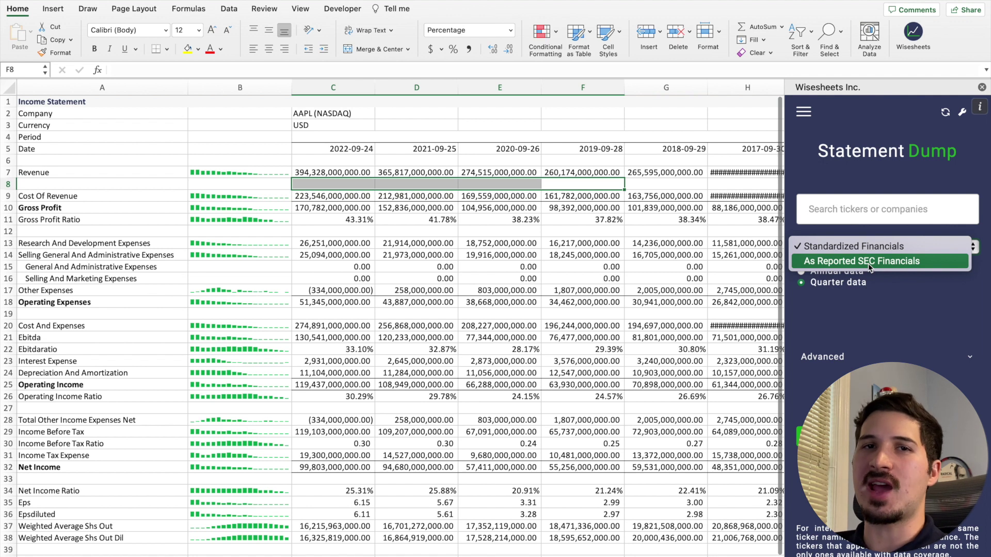
{"action": "left_click", "coordinate": [868, 261]}
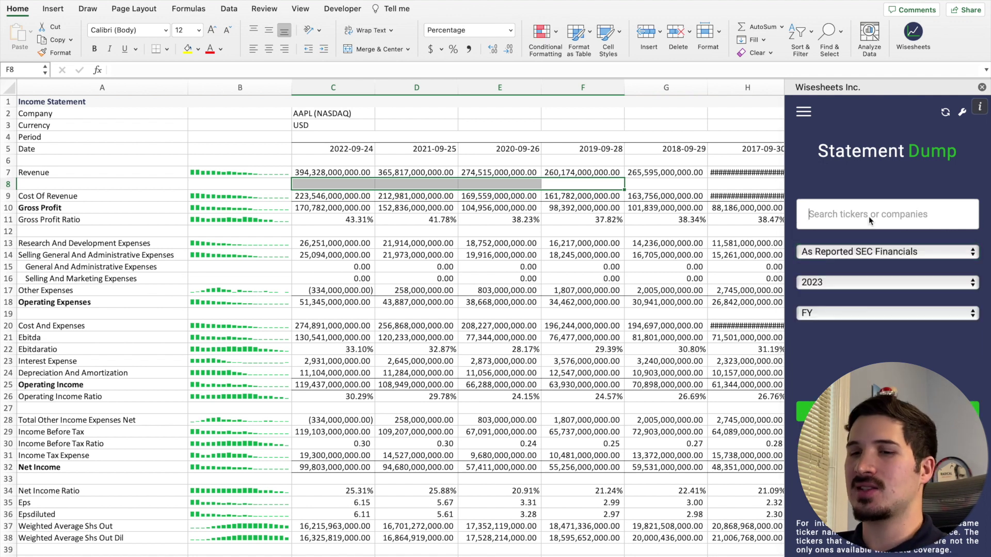
{"action": "left_click", "coordinate": [869, 216]}
{"action": "type", "text": "AAPL"}
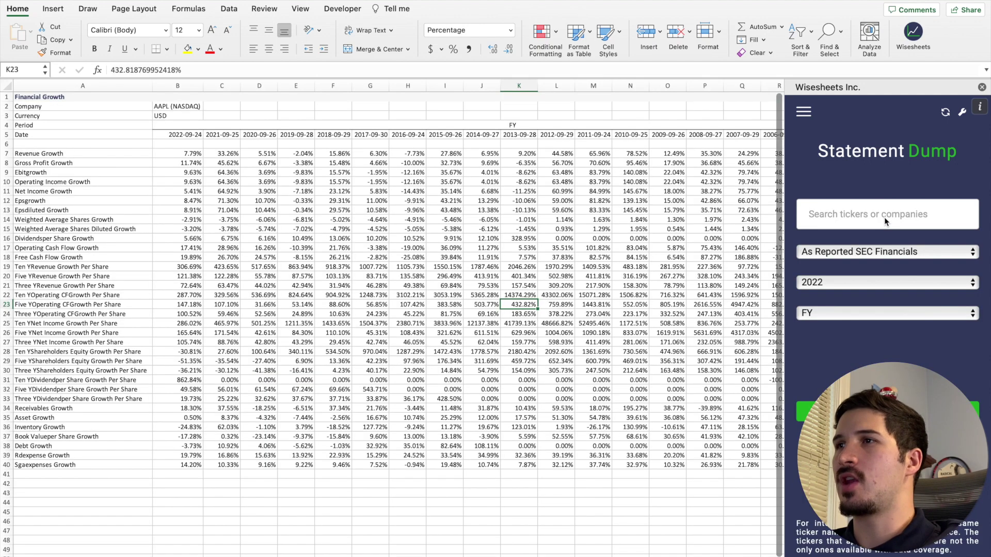
Search 'sales', pick Salesforce (CRM), keep 2022 FY, and request its as-reported SEC statements.
{"action": "type", "text": "sa"}
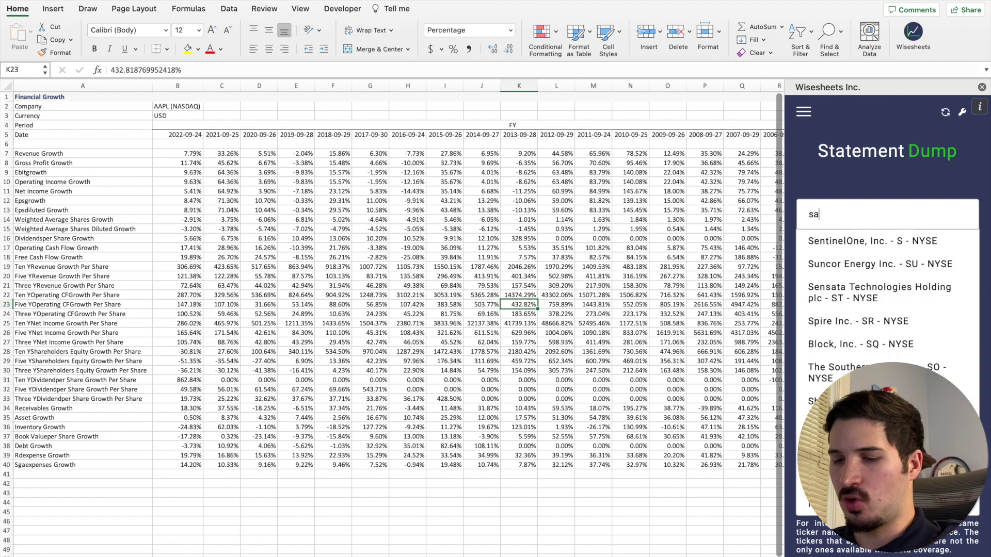
{"action": "type", "text": "les"}
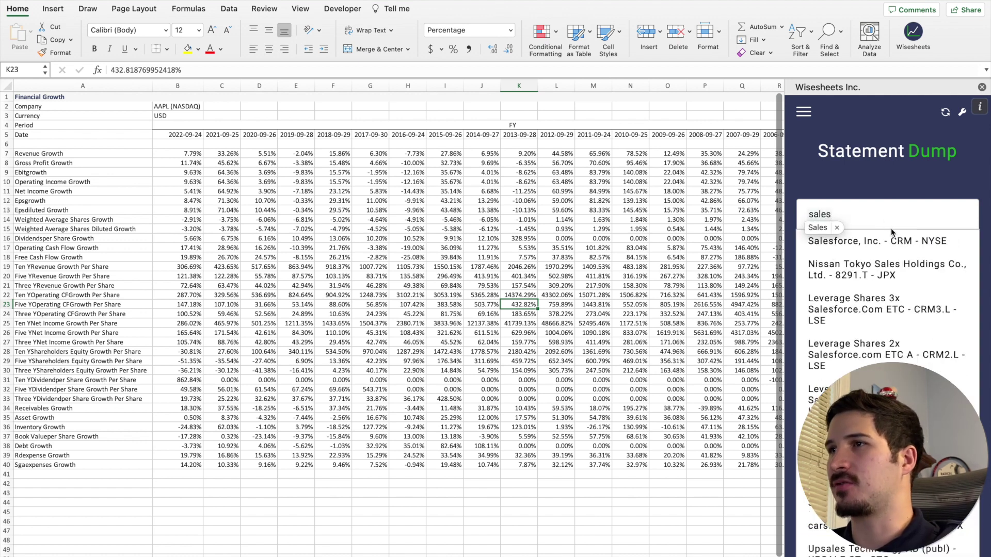
{"action": "left_click", "coordinate": [877, 242]}
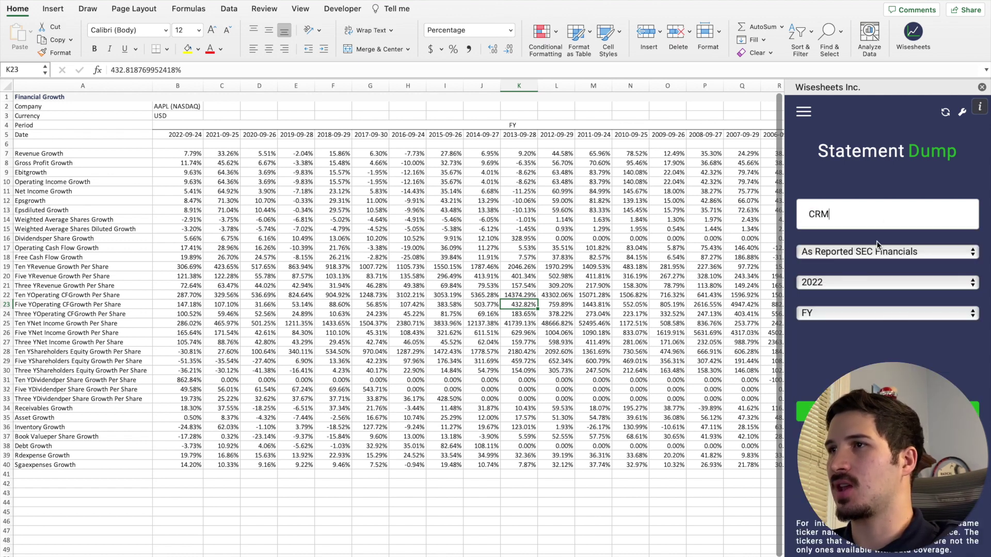
{"action": "left_click", "coordinate": [841, 285]}
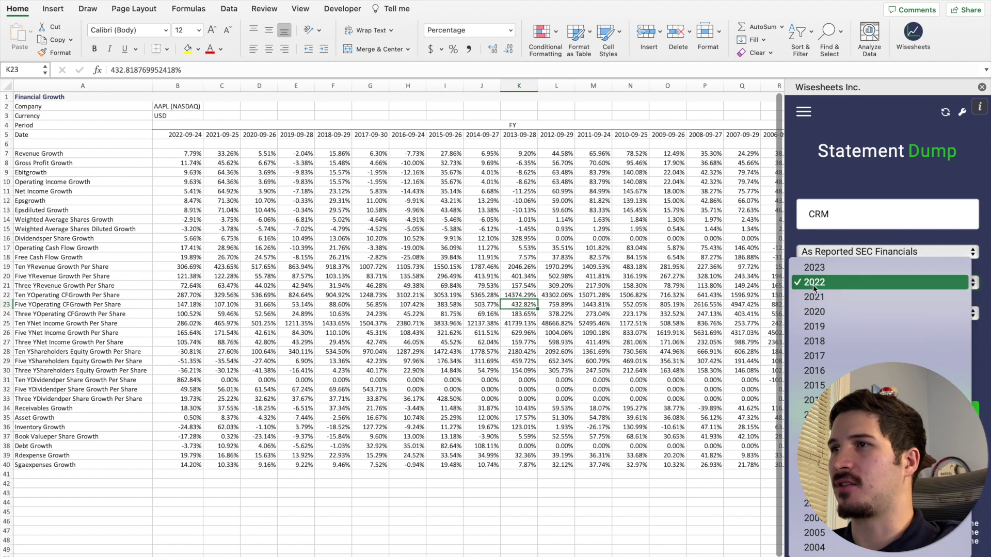
{"action": "left_click", "coordinate": [831, 283]}
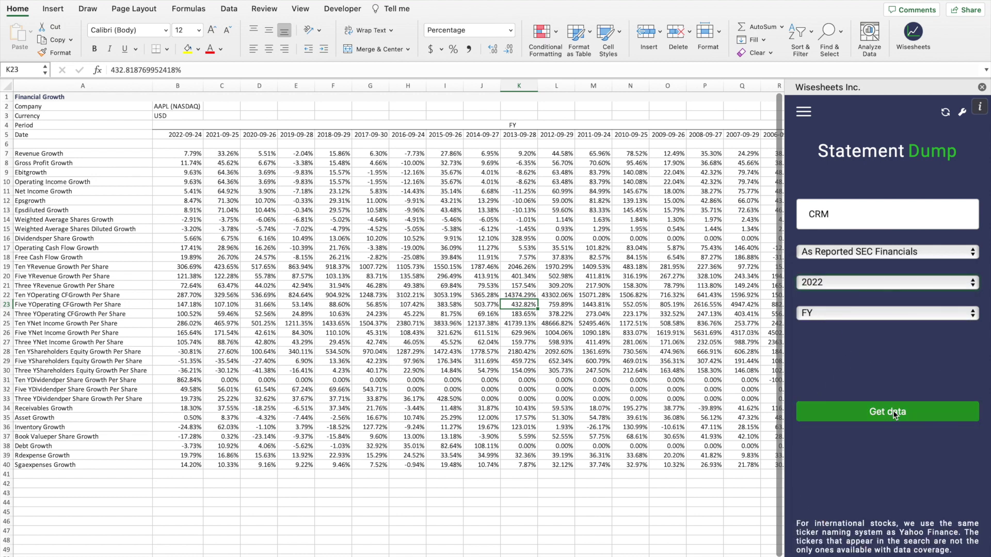
{"action": "left_click", "coordinate": [893, 411]}
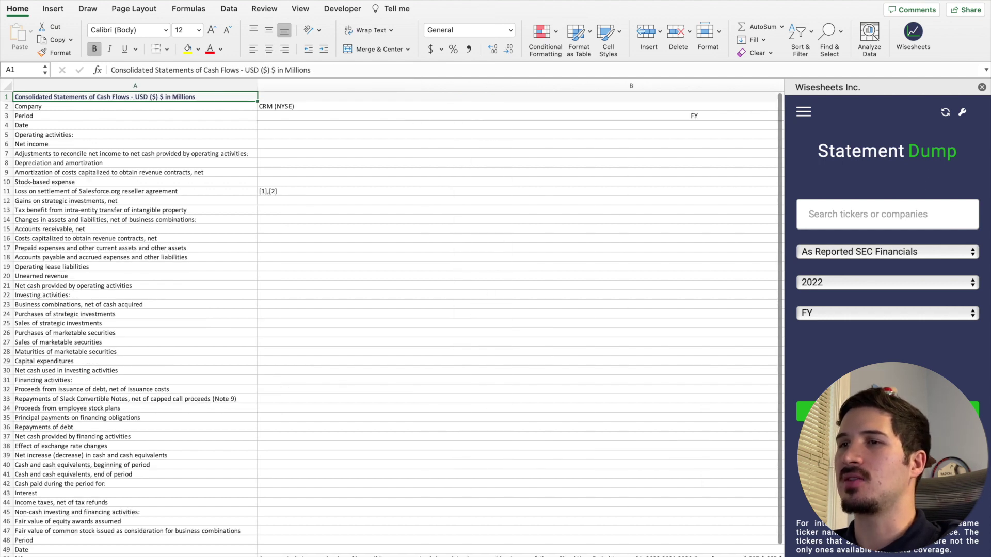
Close the Wisesheets pane and narrow column B of Salesforce's Statements of Operations.
{"action": "left_click", "coordinate": [981, 88]}
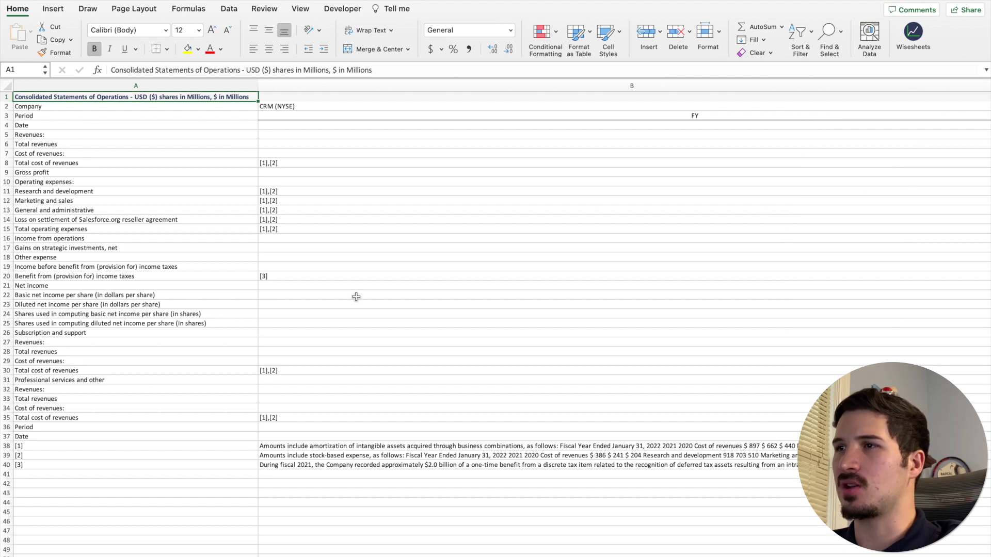
{"action": "left_click_drag", "start_coordinate": [518, 446], "coordinate": [475, 466]}
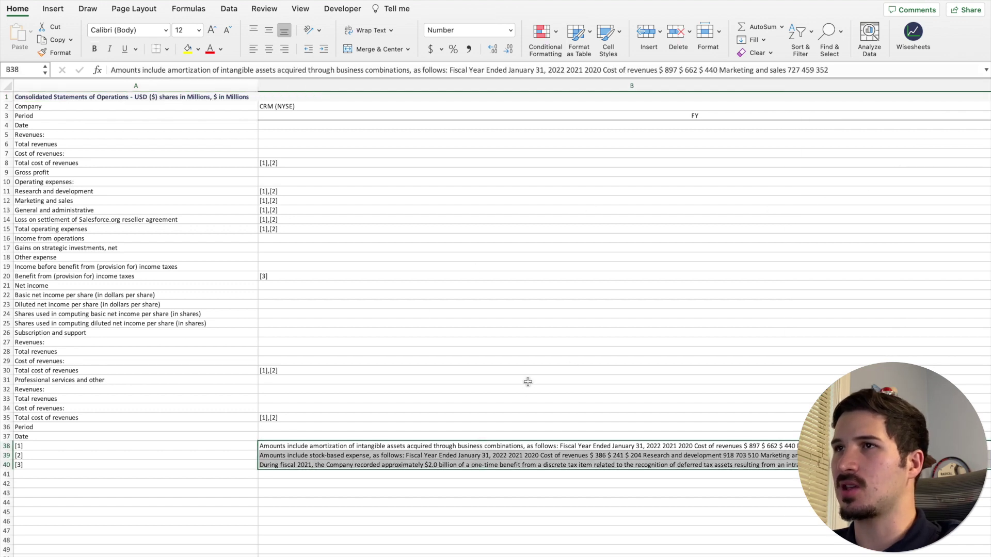
{"action": "scroll", "coordinate": [568, 336], "scroll_direction": "down", "scroll_amount": 2}
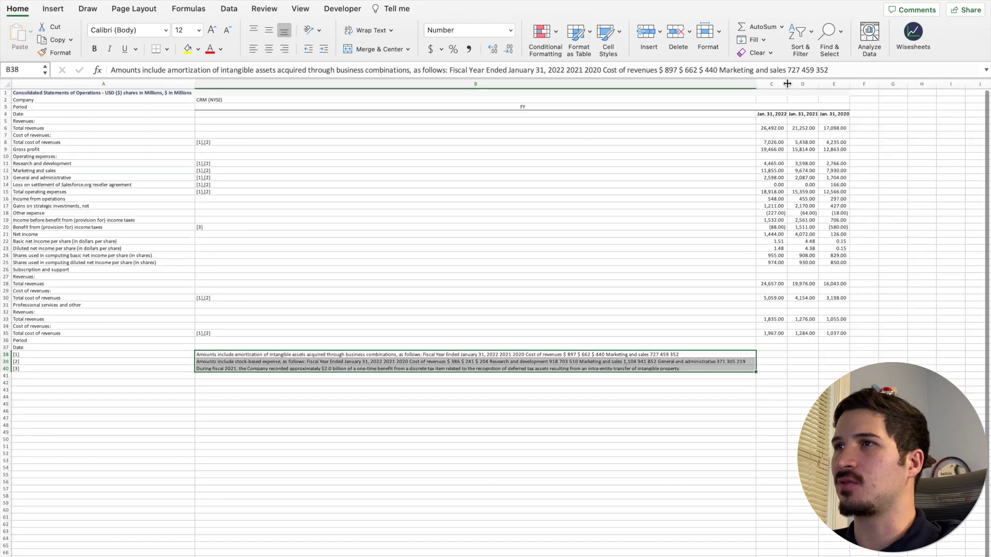
{"action": "left_click_drag", "start_coordinate": [756, 89], "coordinate": [231, 99]}
Review the Gross profit, Revenues and Total revenues labels and operating lines A14:A19.
{"action": "left_click", "coordinate": [122, 149]}
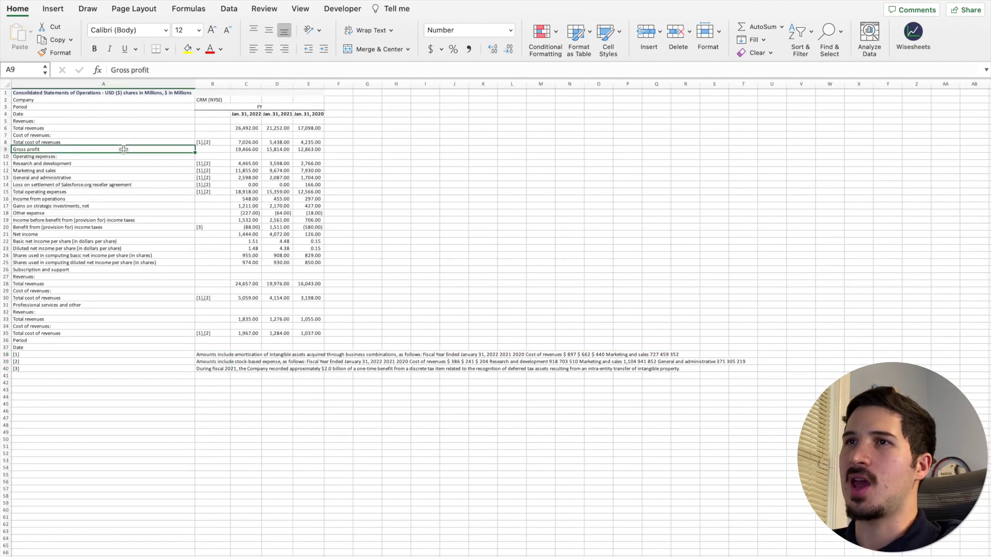
{"action": "scroll", "coordinate": [122, 150], "scroll_direction": "up", "scroll_amount": 5}
{"action": "scroll", "coordinate": [298, 460], "scroll_direction": "left", "scroll_amount": 3}
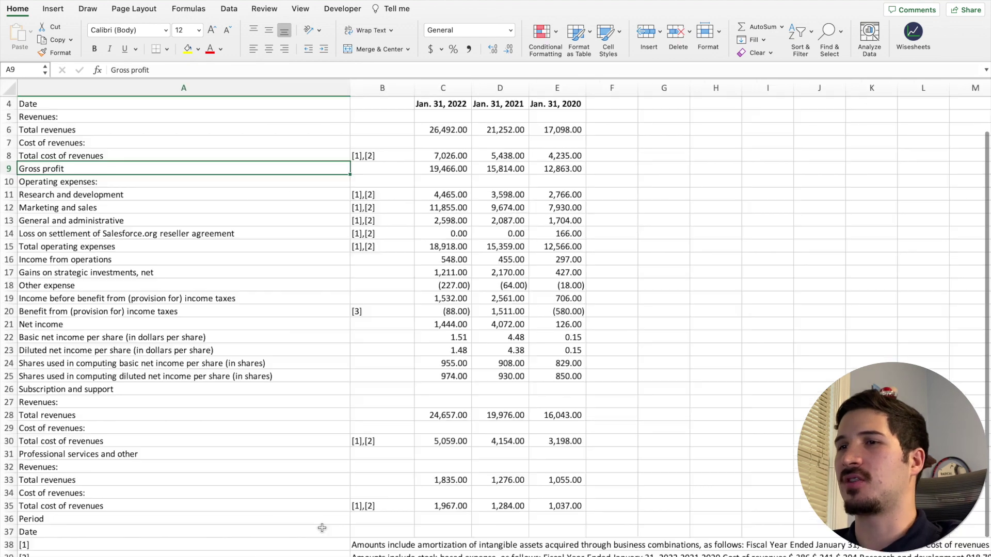
{"action": "scroll", "coordinate": [228, 406], "scroll_direction": "up", "scroll_amount": 1}
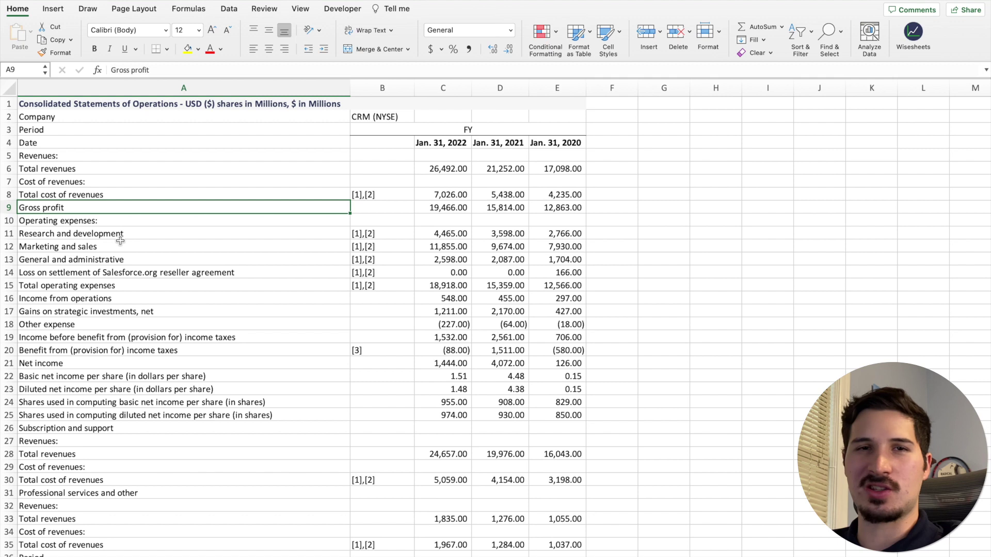
{"action": "left_click", "coordinate": [76, 159]}
{"action": "left_click", "coordinate": [73, 168]}
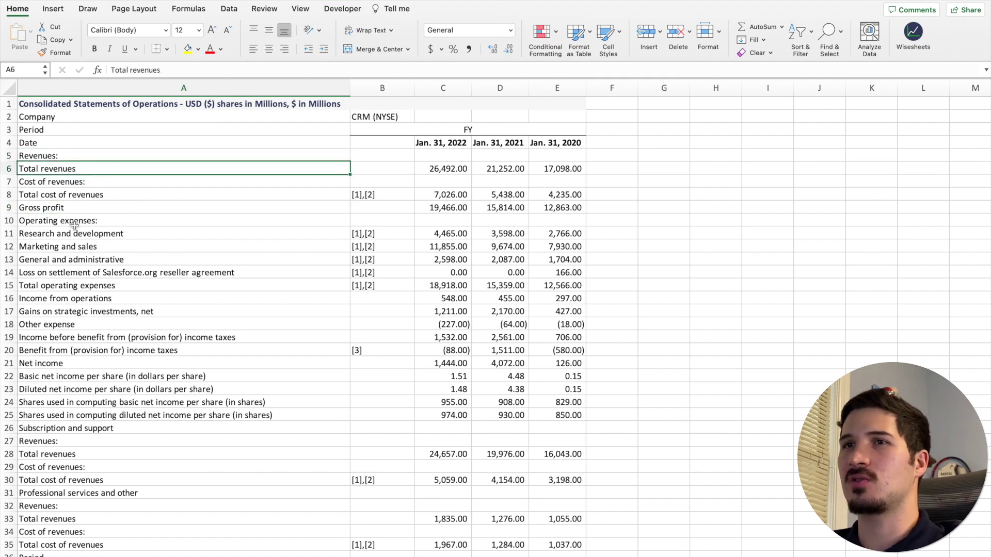
{"action": "left_click_drag", "start_coordinate": [80, 272], "coordinate": [82, 331]}
Review the segment revenue and cost-of-revenue labels, then view the Consolidated Balance Sheets.
{"action": "scroll", "coordinate": [98, 335], "scroll_direction": "down", "scroll_amount": 5}
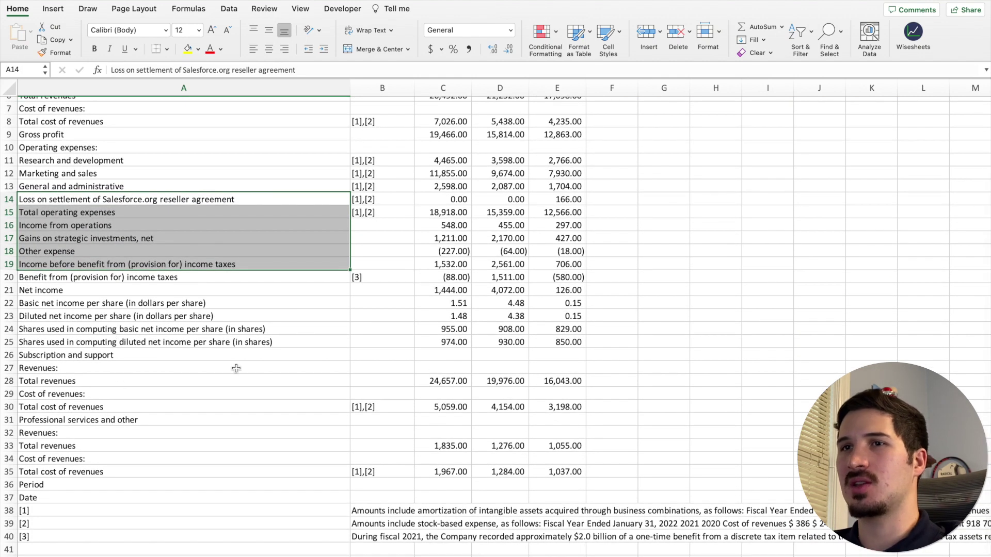
{"action": "left_click_drag", "start_coordinate": [50, 371], "coordinate": [55, 388]}
{"action": "left_click", "coordinate": [70, 382]}
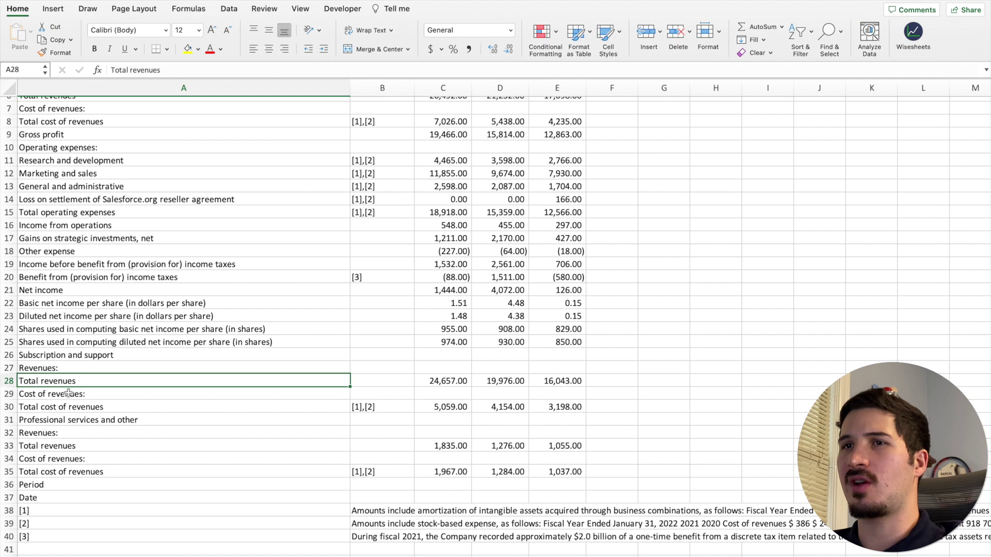
{"action": "left_click", "coordinate": [68, 393]}
{"action": "left_click", "coordinate": [72, 420]}
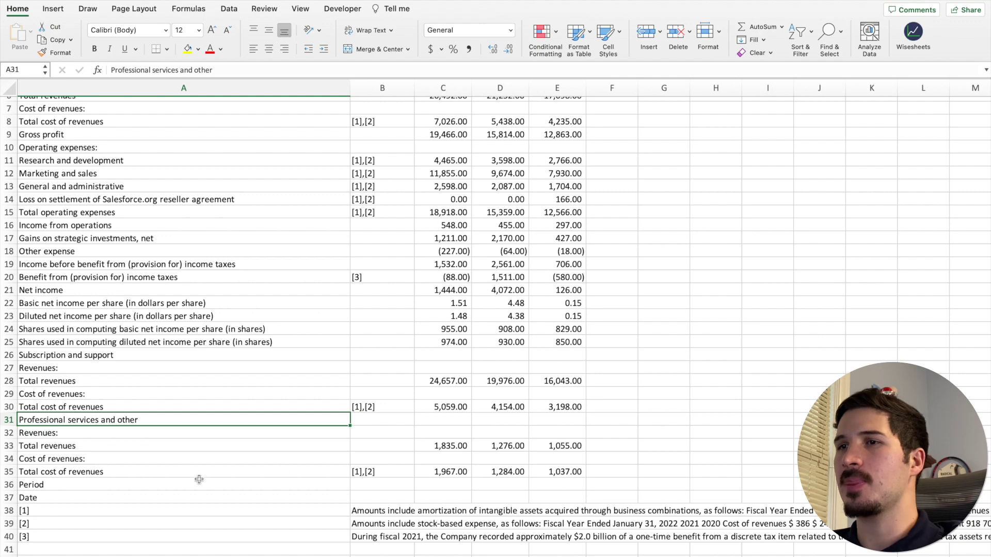
{"action": "scroll", "coordinate": [199, 479], "scroll_direction": "down", "scroll_amount": 3}
{"action": "left_click_drag", "start_coordinate": [399, 471], "coordinate": [395, 497]}
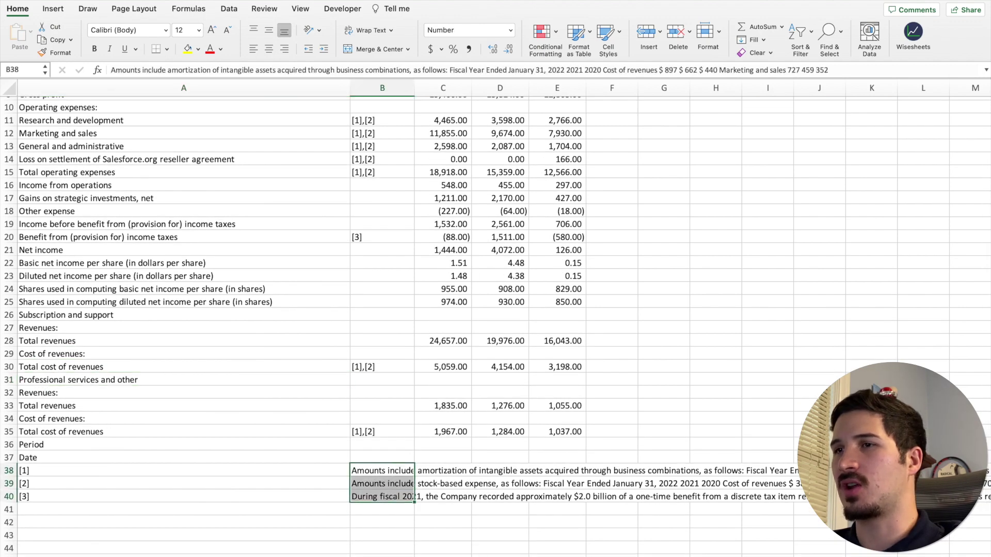
{"action": "left_click", "coordinate": [483, 555]}
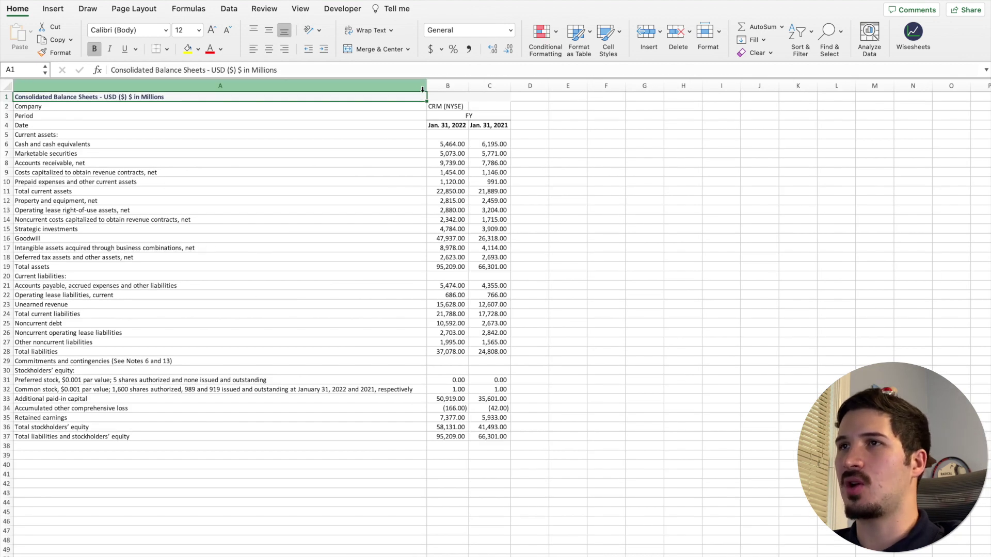
Narrow the balance sheet's column A, then narrow Cash Flows column B so figures sit beside labels.
{"action": "left_click_drag", "start_coordinate": [427, 85], "coordinate": [241, 109]}
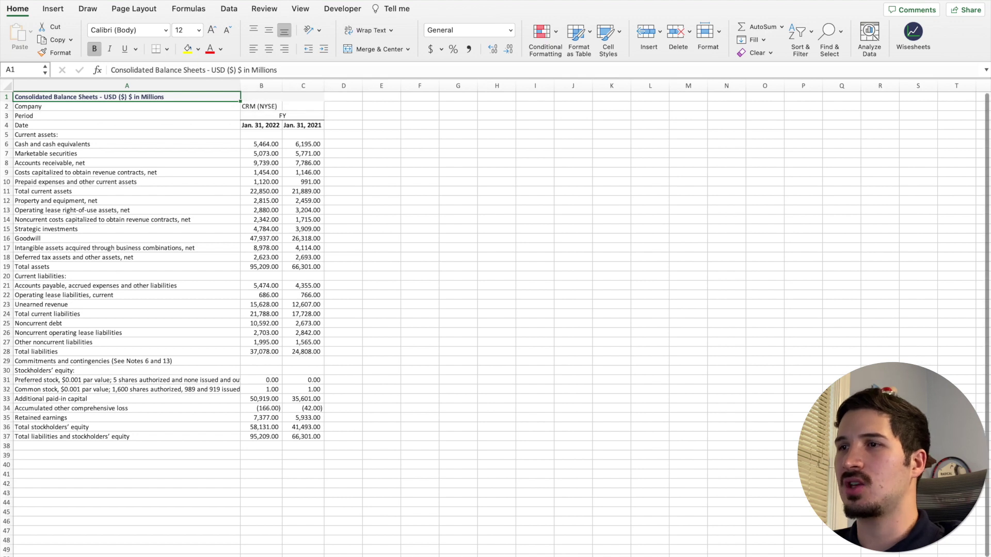
{"action": "key", "text": "ctrl+Page_Down"}
{"action": "scroll", "coordinate": [631, 227], "scroll_direction": "down", "scroll_amount": 3}
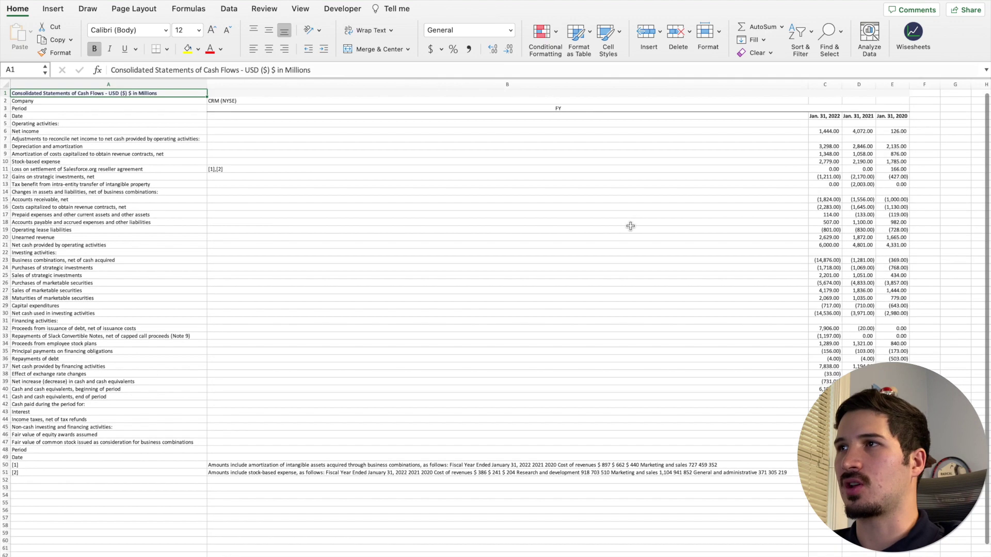
{"action": "left_click_drag", "start_coordinate": [757, 84], "coordinate": [241, 102]}
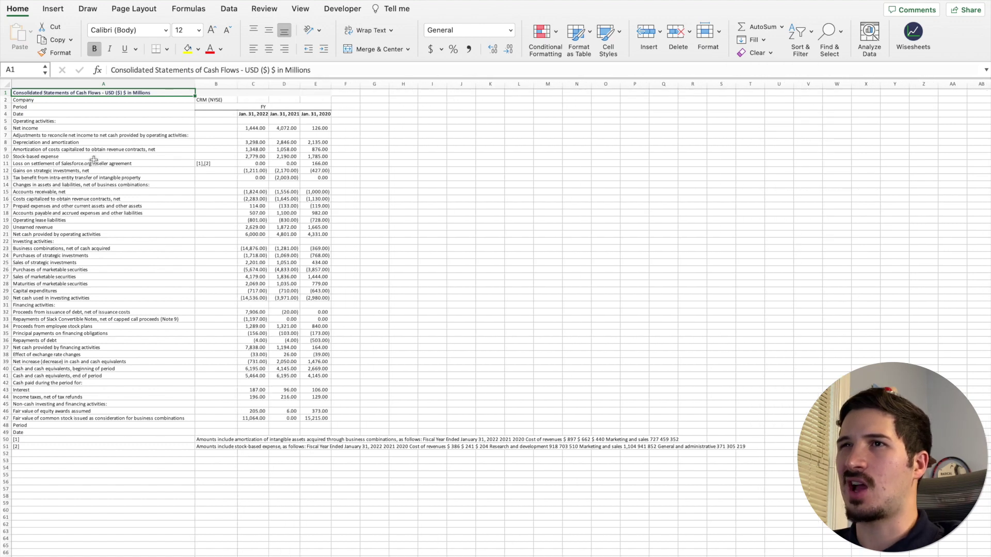
{"action": "scroll", "coordinate": [93, 160], "scroll_direction": "up", "scroll_amount": 3}
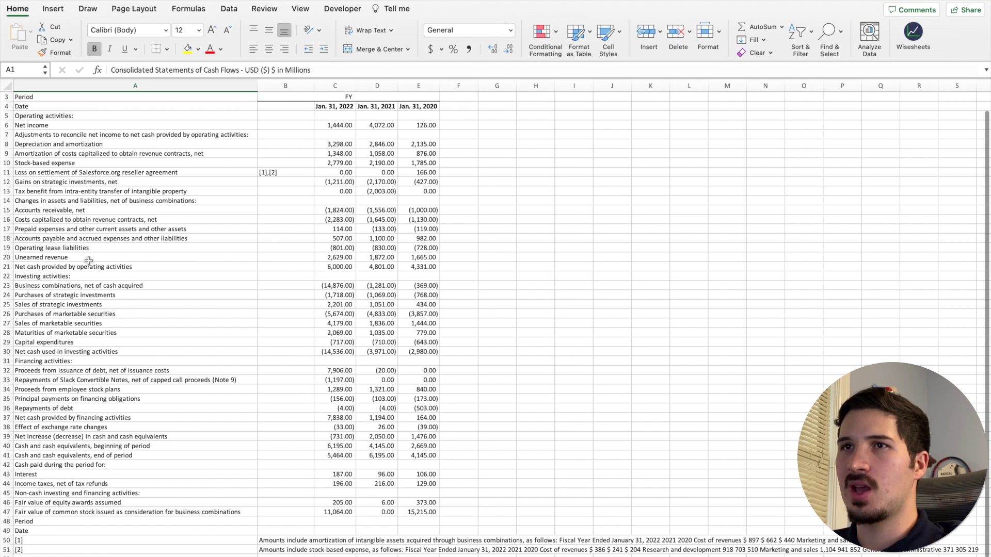
Select the cash flow items from Stock-based expense down, the 2021 tax benefit in D13, and the CRM (NYSE) cell.
{"action": "left_click_drag", "start_coordinate": [72, 163], "coordinate": [75, 386]}
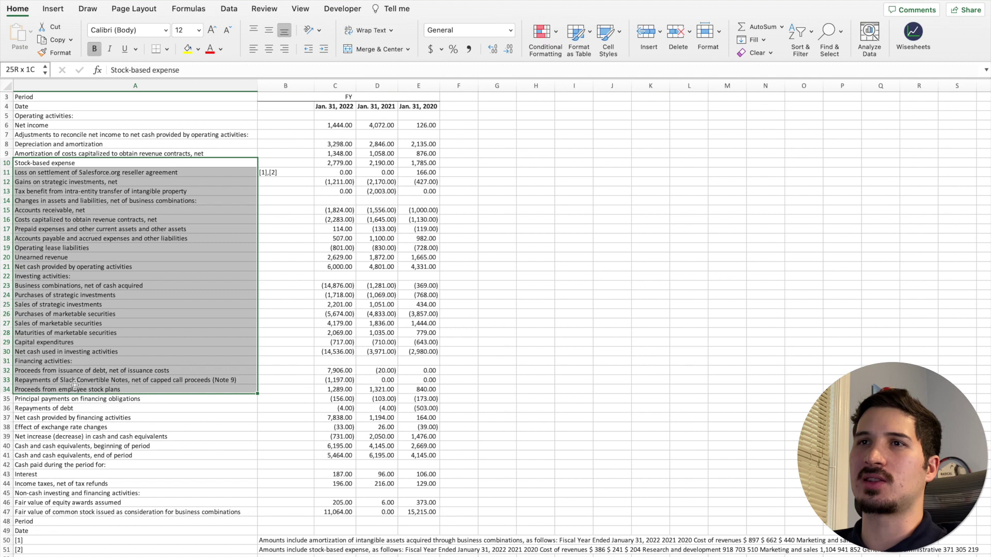
{"action": "left_click", "coordinate": [368, 192]}
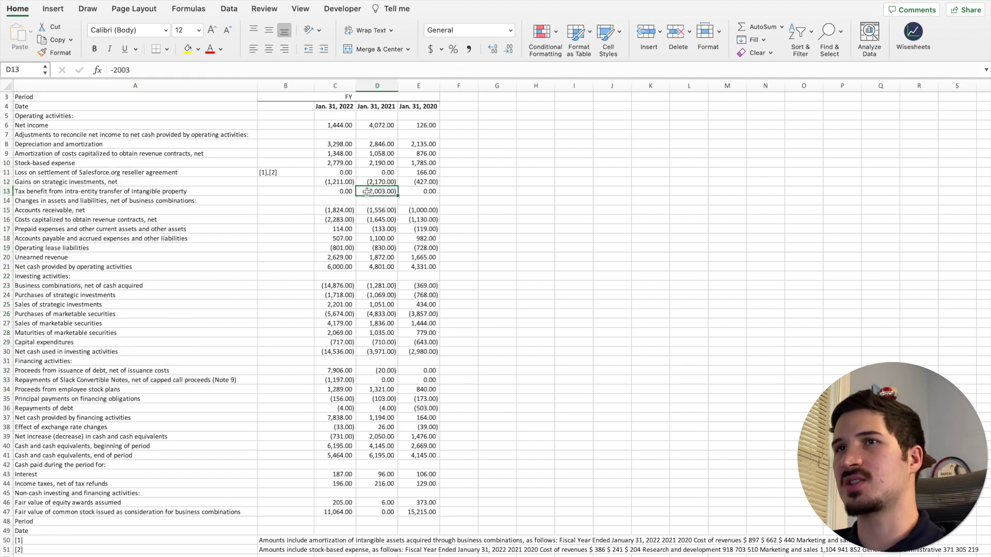
{"action": "scroll", "coordinate": [276, 214], "scroll_direction": "up", "scroll_amount": 2}
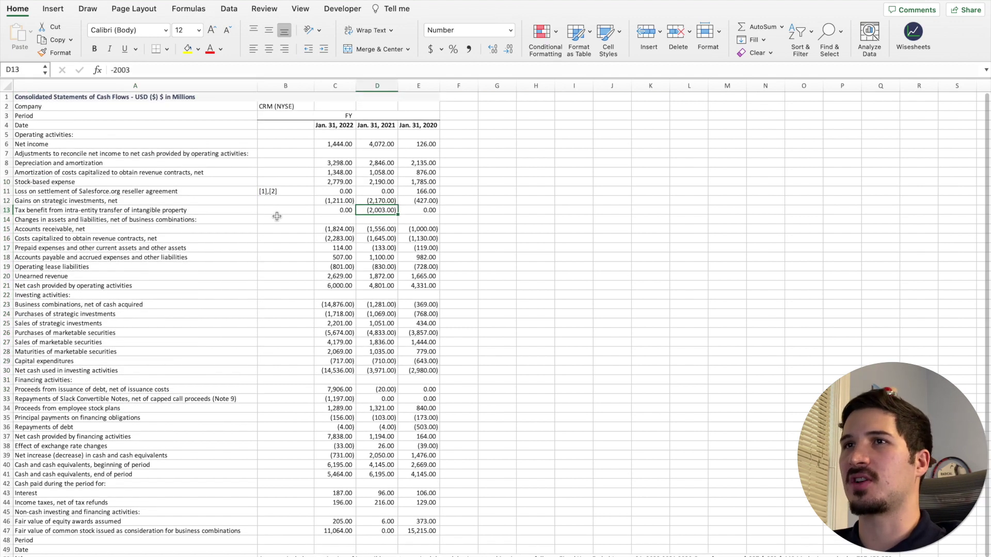
{"action": "left_click", "coordinate": [275, 107]}
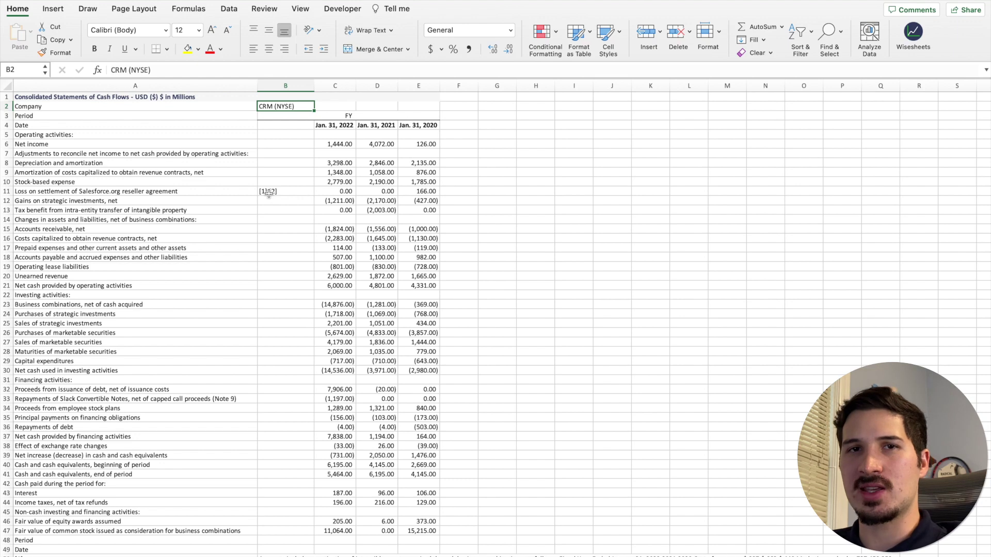